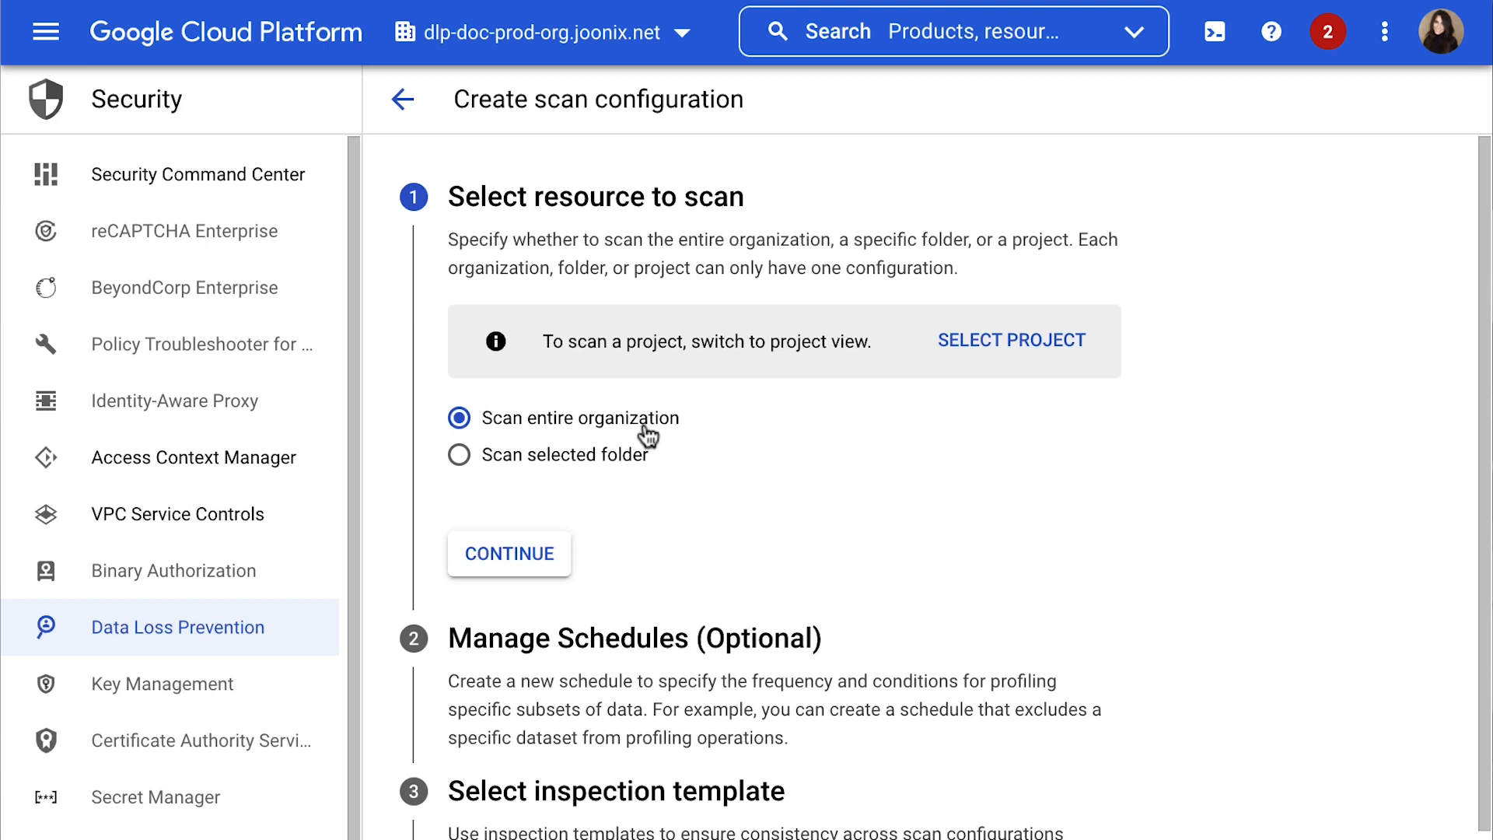
# Keep the entire organization as the scan resource and filter the schedule to table IDs matching .*_temp
pyautogui.click(558, 568)
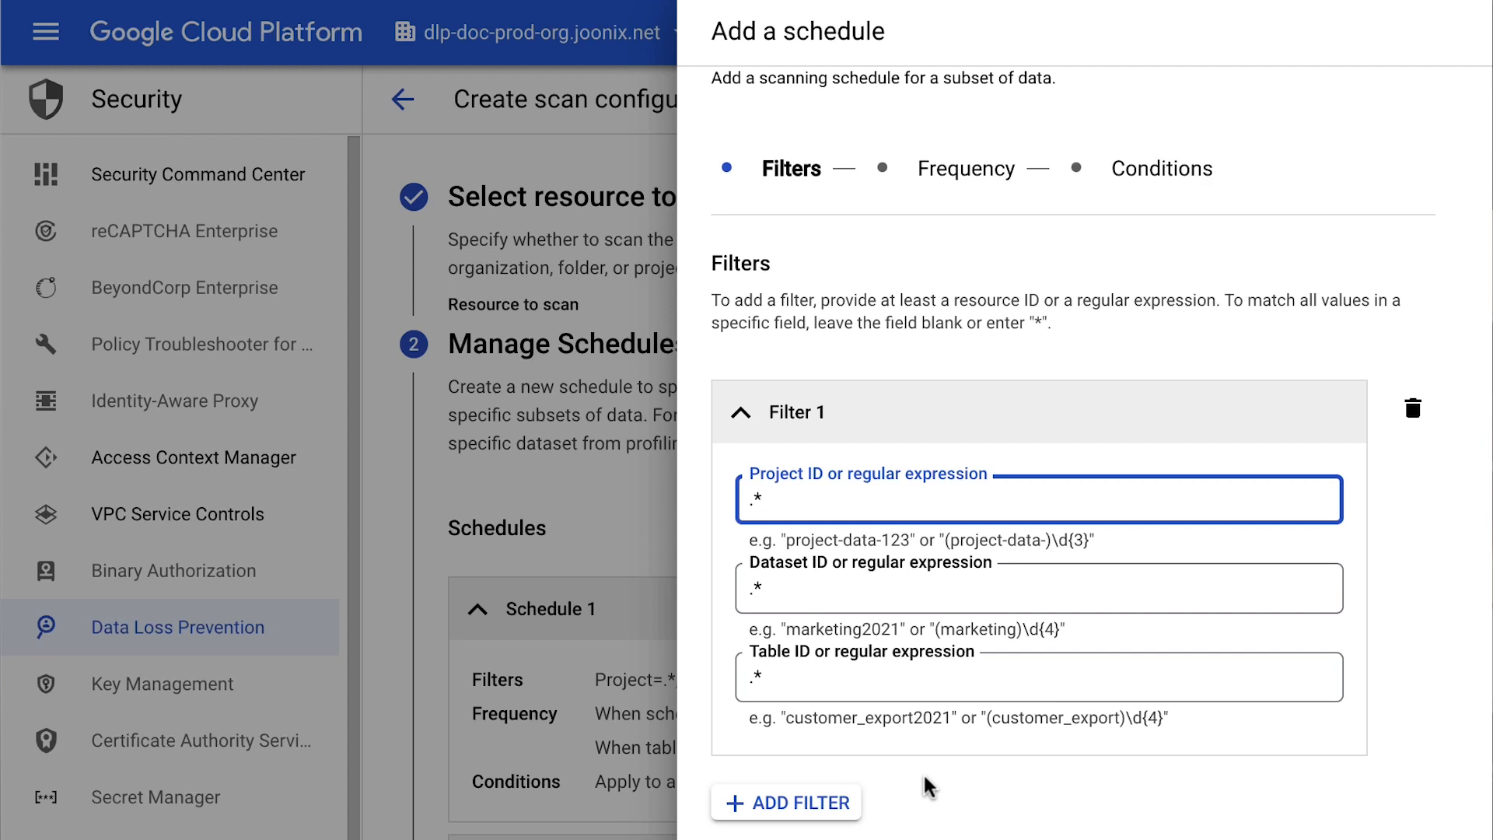
pyautogui.click(922, 676)
pyautogui.write('_temp')
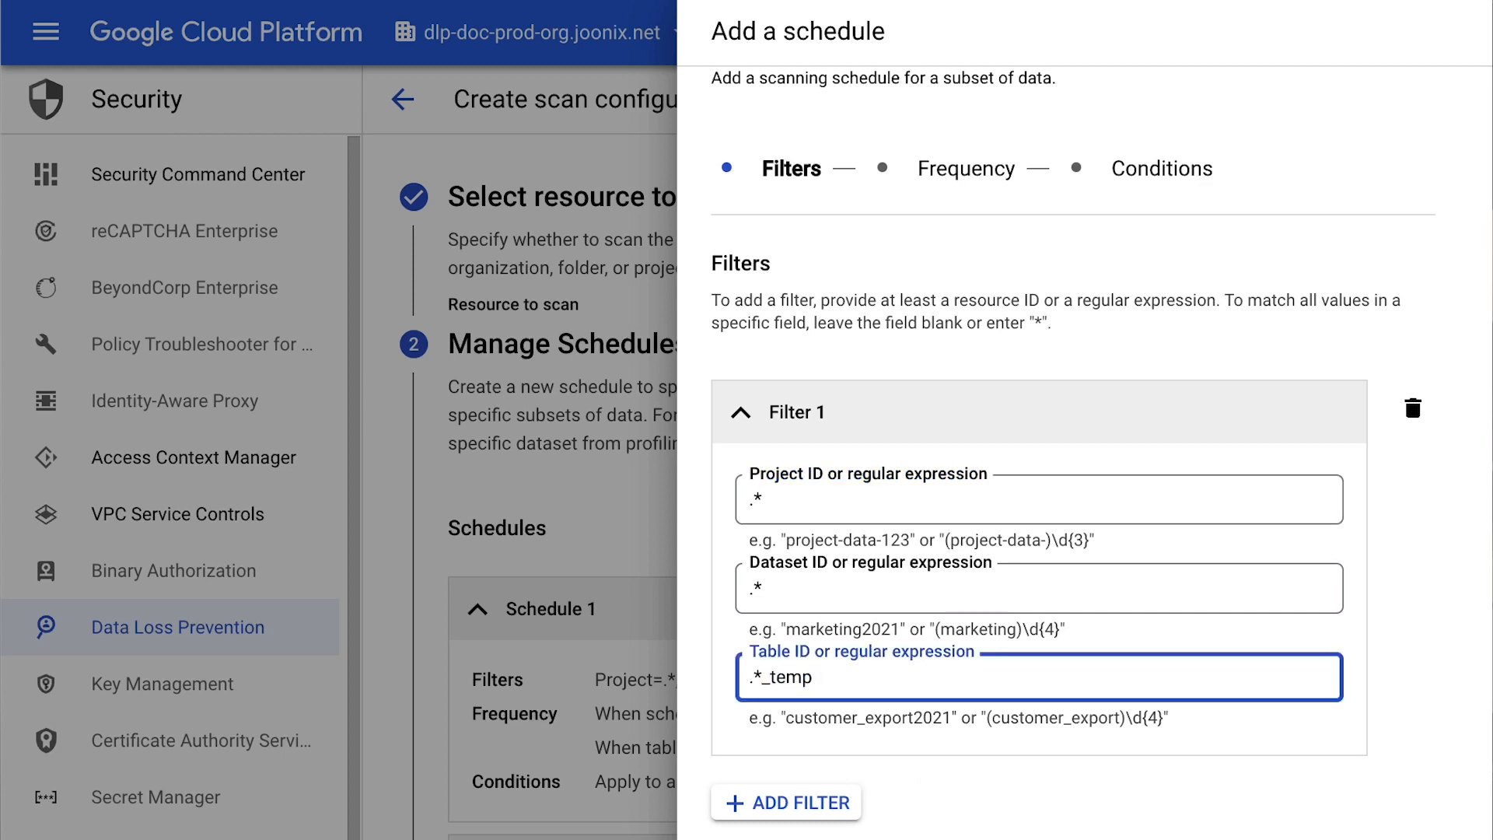
# In the schedule's frequency settings, stop new columns from triggering a reprofile on schema changes
pyautogui.click(990, 201)
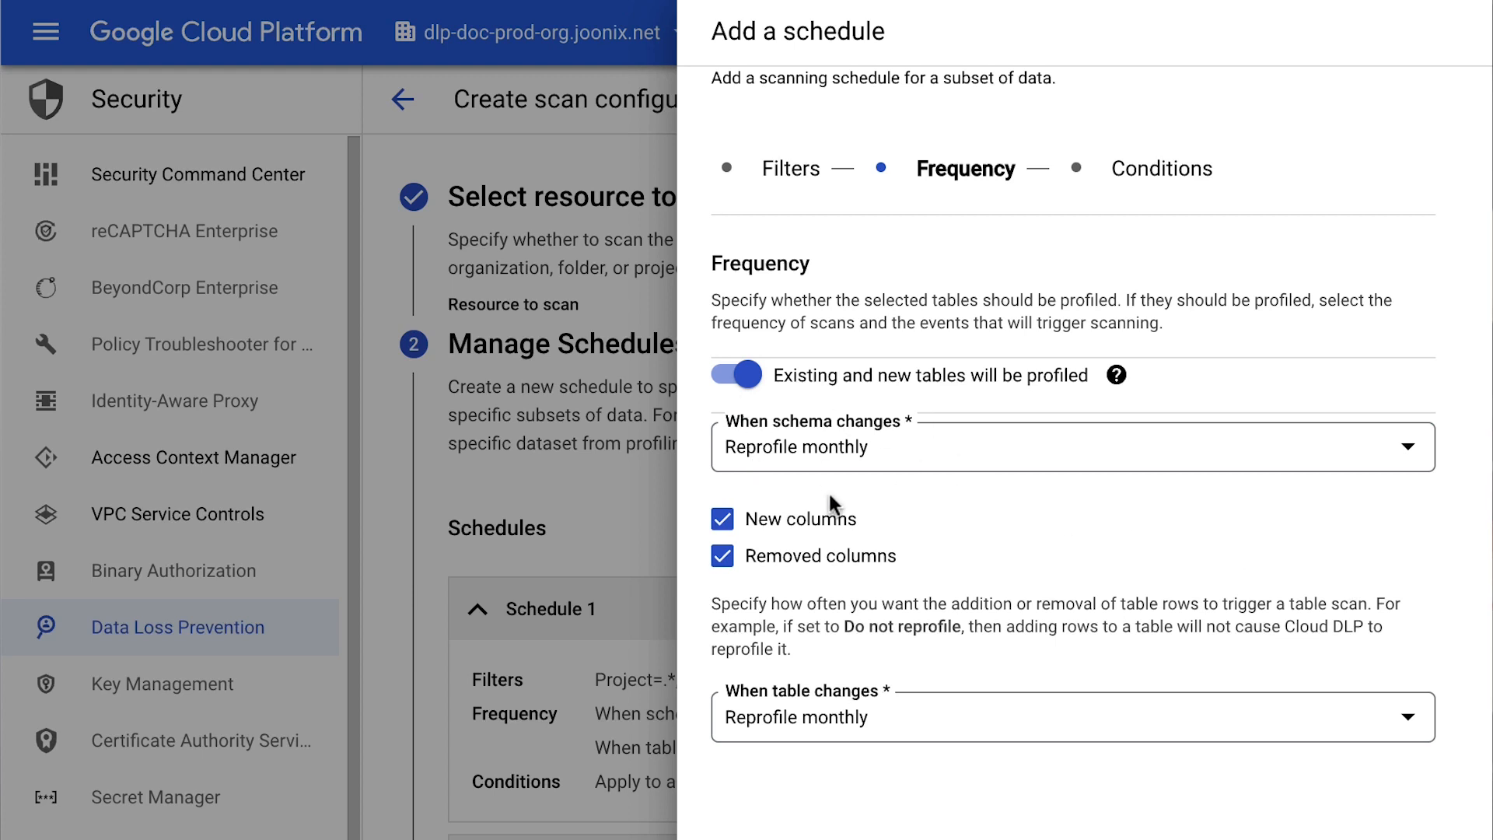
pyautogui.click(724, 522)
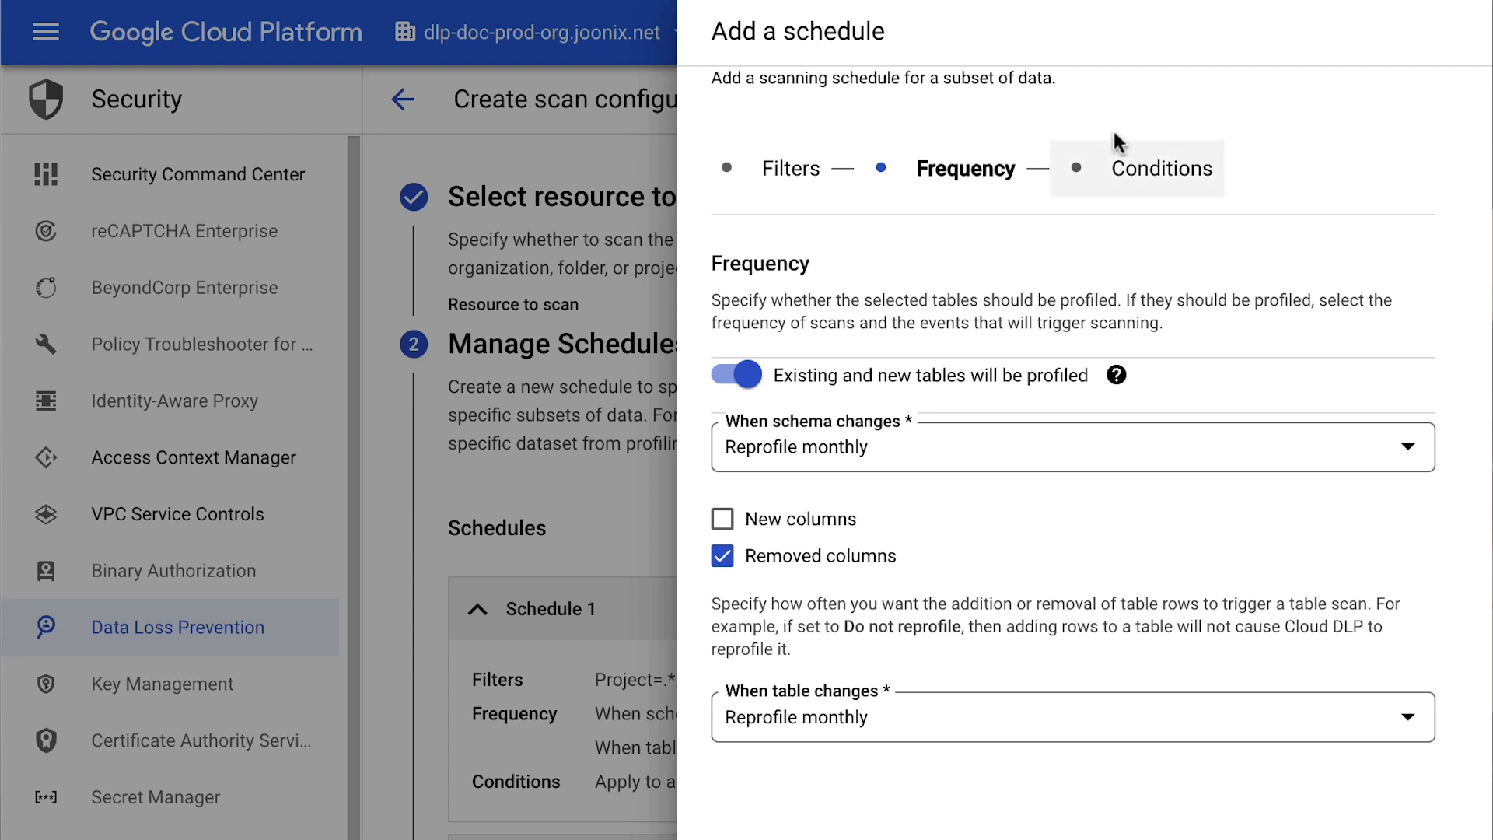
# In the schedule's conditions, require tables to have a minimum row count of 100
pyautogui.click(1162, 199)
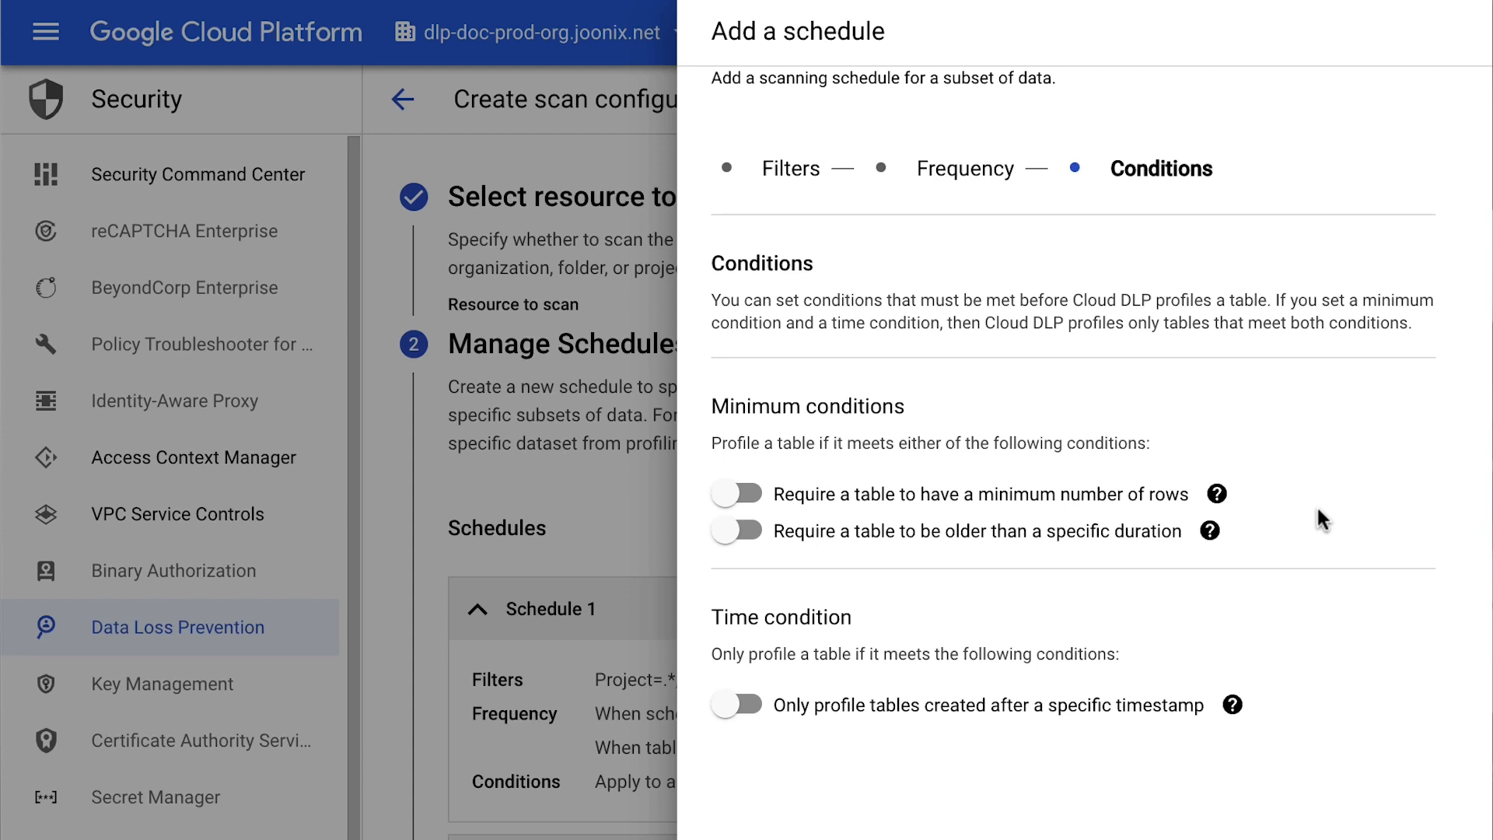
pyautogui.click(731, 497)
pyautogui.click(797, 558)
pyautogui.press('BackSpace')
pyautogui.write('100')
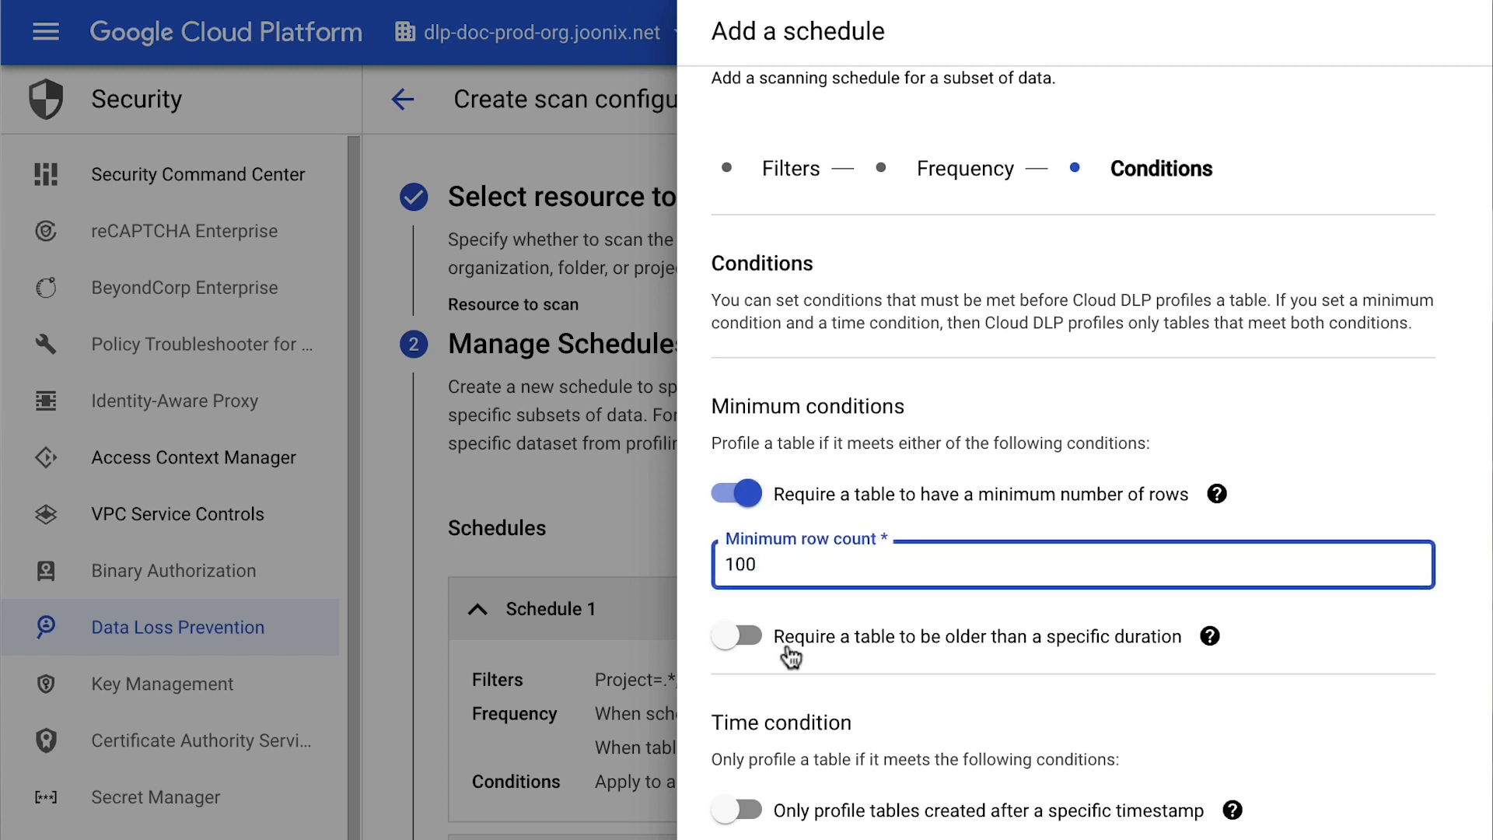
# Require tables to be older than 48 hours and save the schedule
pyautogui.click(735, 636)
pyautogui.click(808, 696)
pyautogui.press('BackSpace')
pyautogui.write('48')
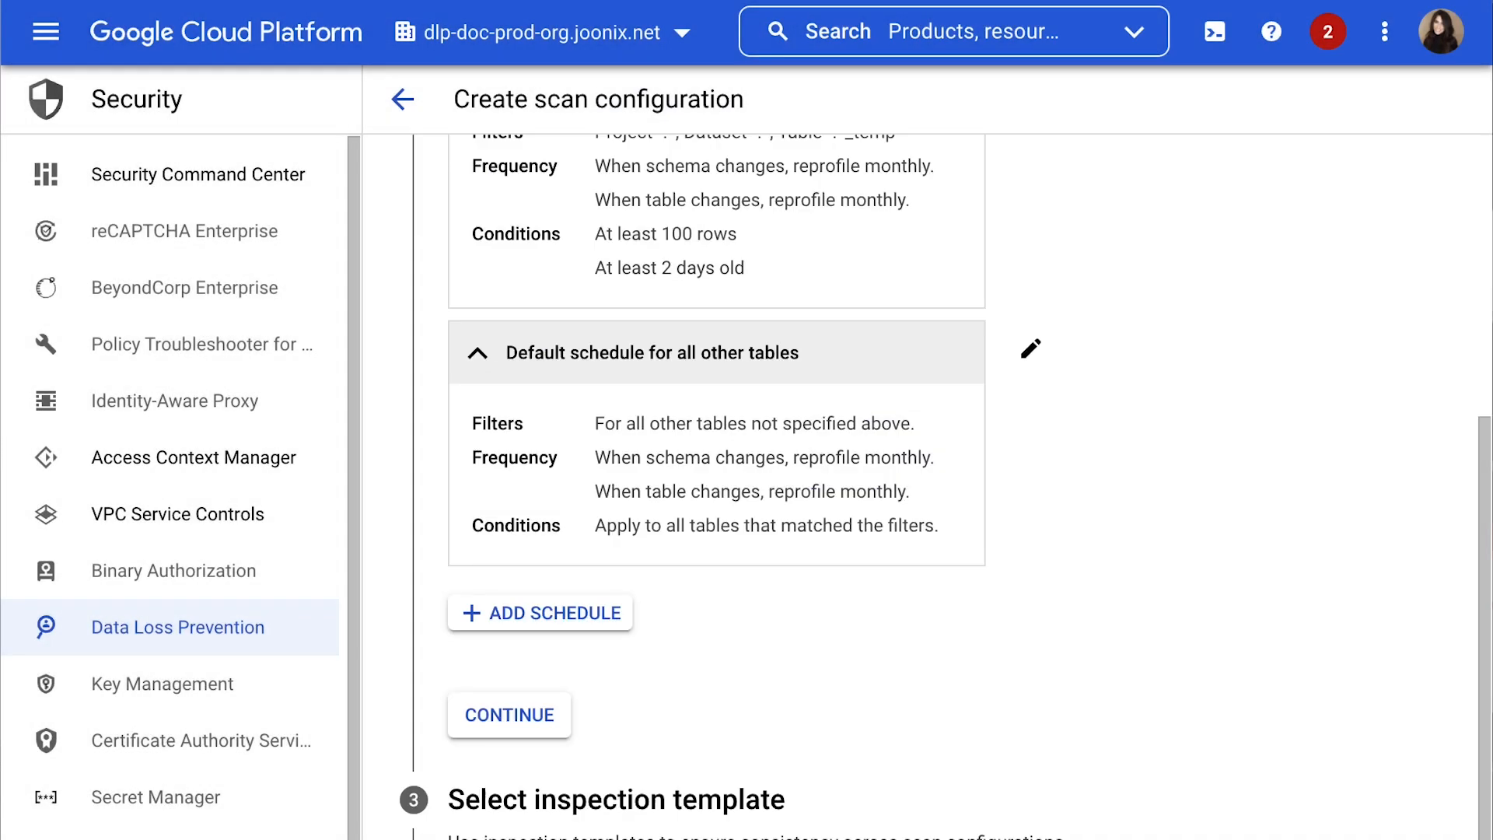
# Review Schedule 1 and the default schedule for all other tables, and proceed to the inspection template section
pyautogui.scroll(5, 849, 717)
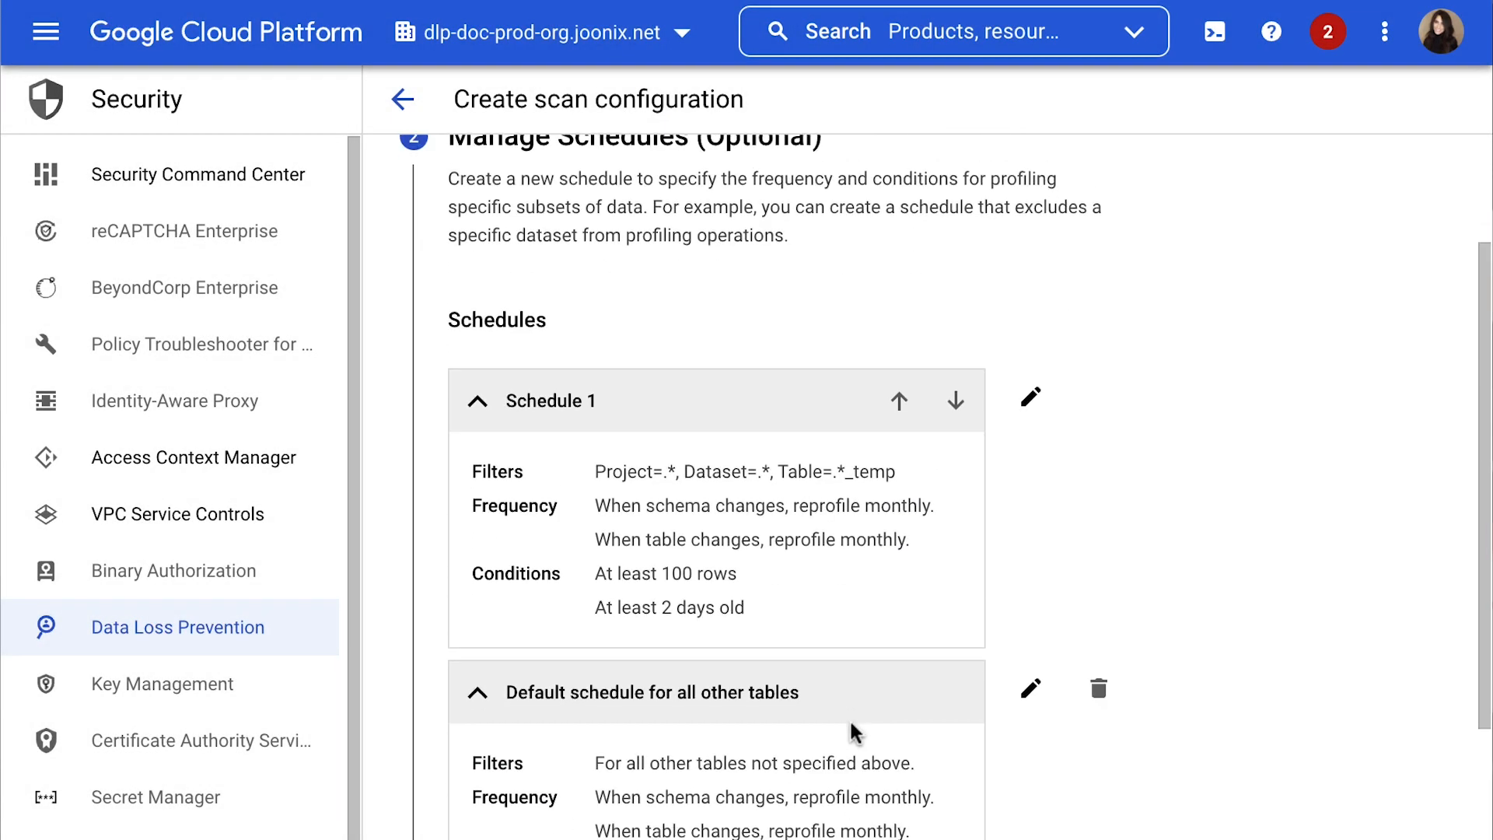
pyautogui.scroll(1, 851, 725)
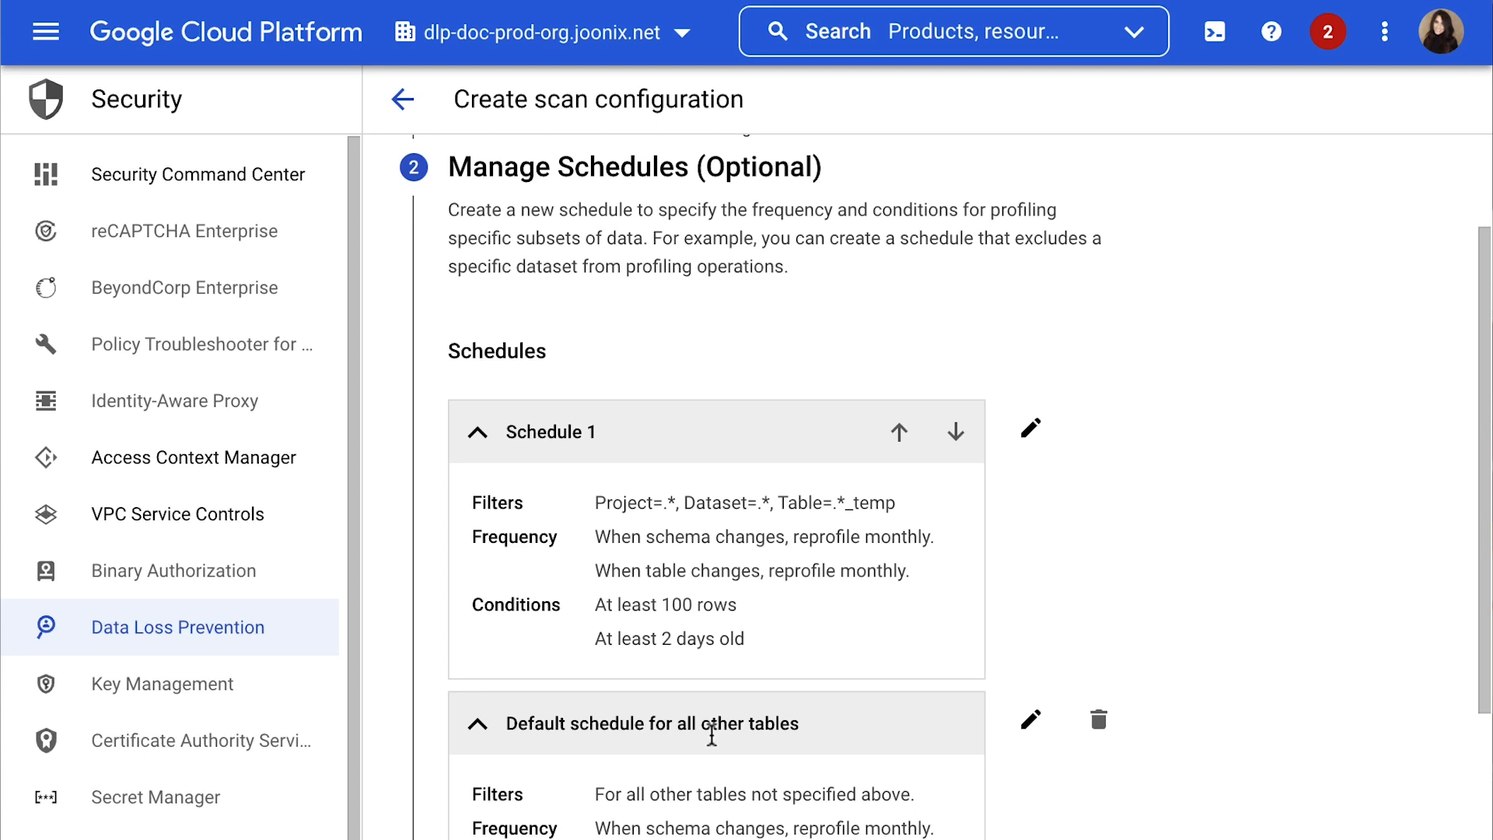
pyautogui.scroll(-6, 712, 734)
pyautogui.click(528, 602)
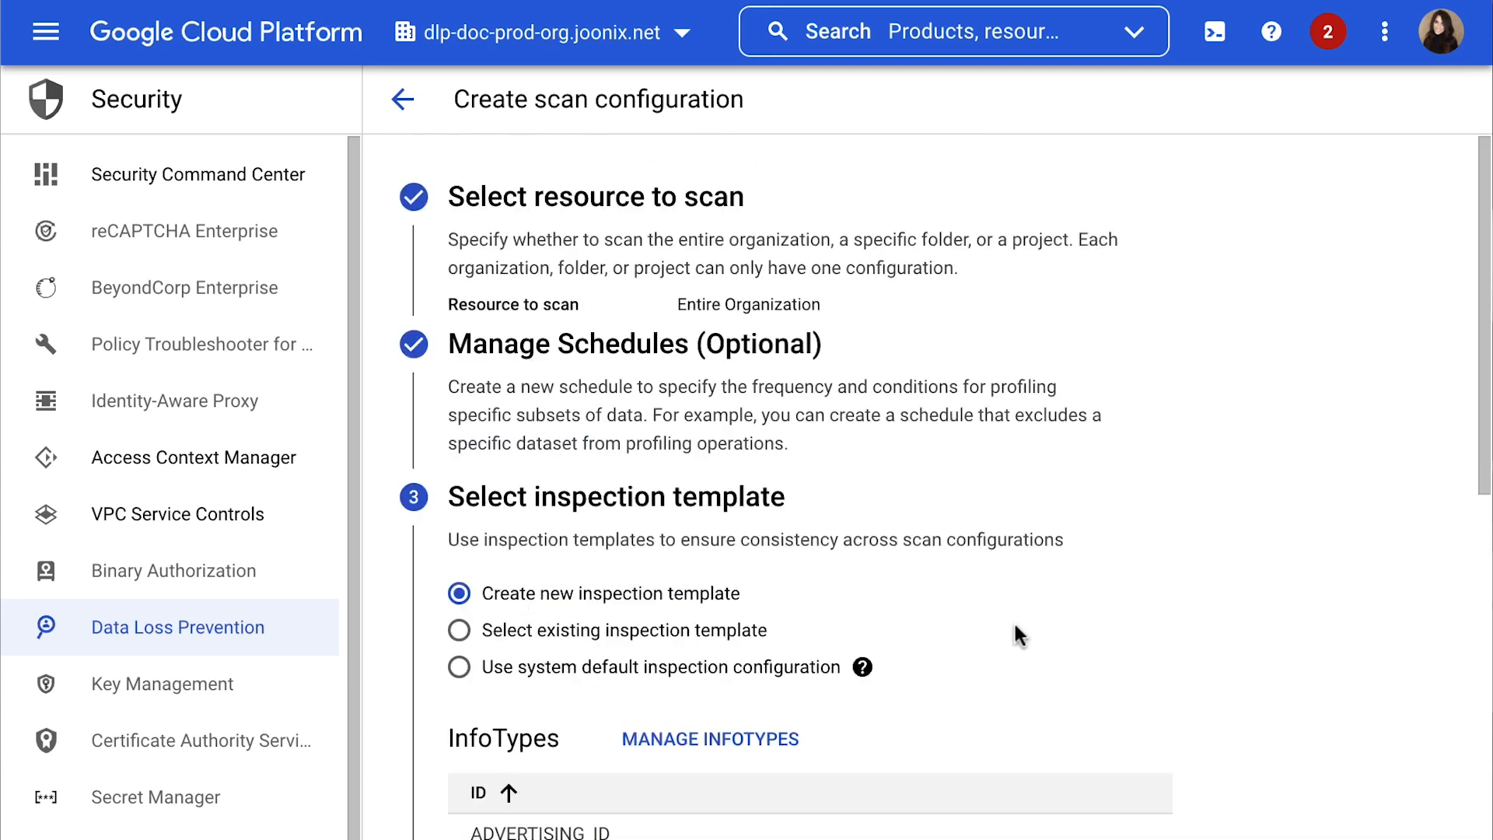
# Open the new template's infoType management, filter the built-in types by DATE_OF_BIRTH, EMAIL_ADDRESS and PERSON_NAME, and close it
pyautogui.scroll(-3, 1014, 618)
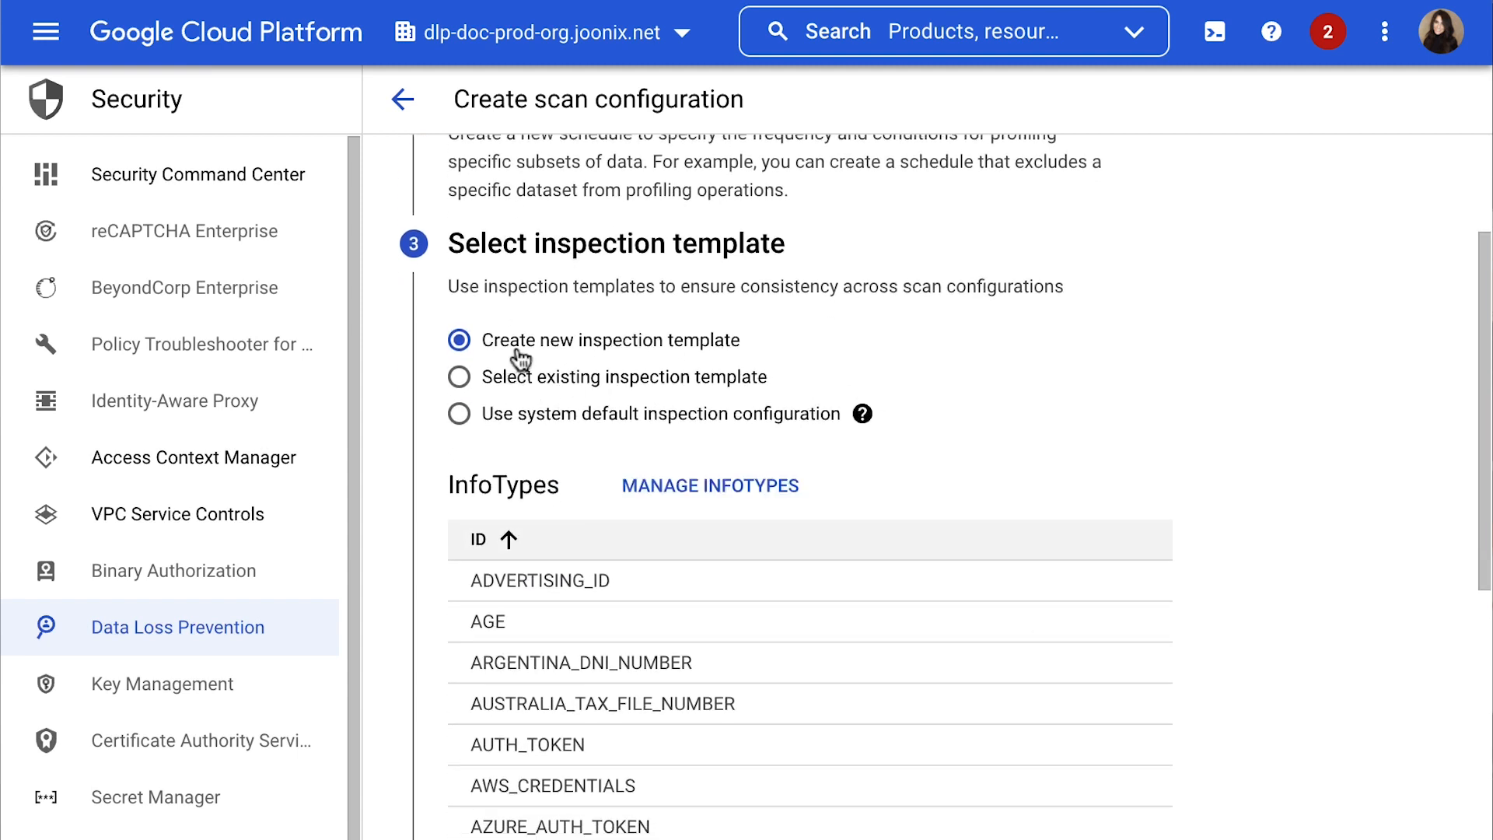
pyautogui.click(763, 492)
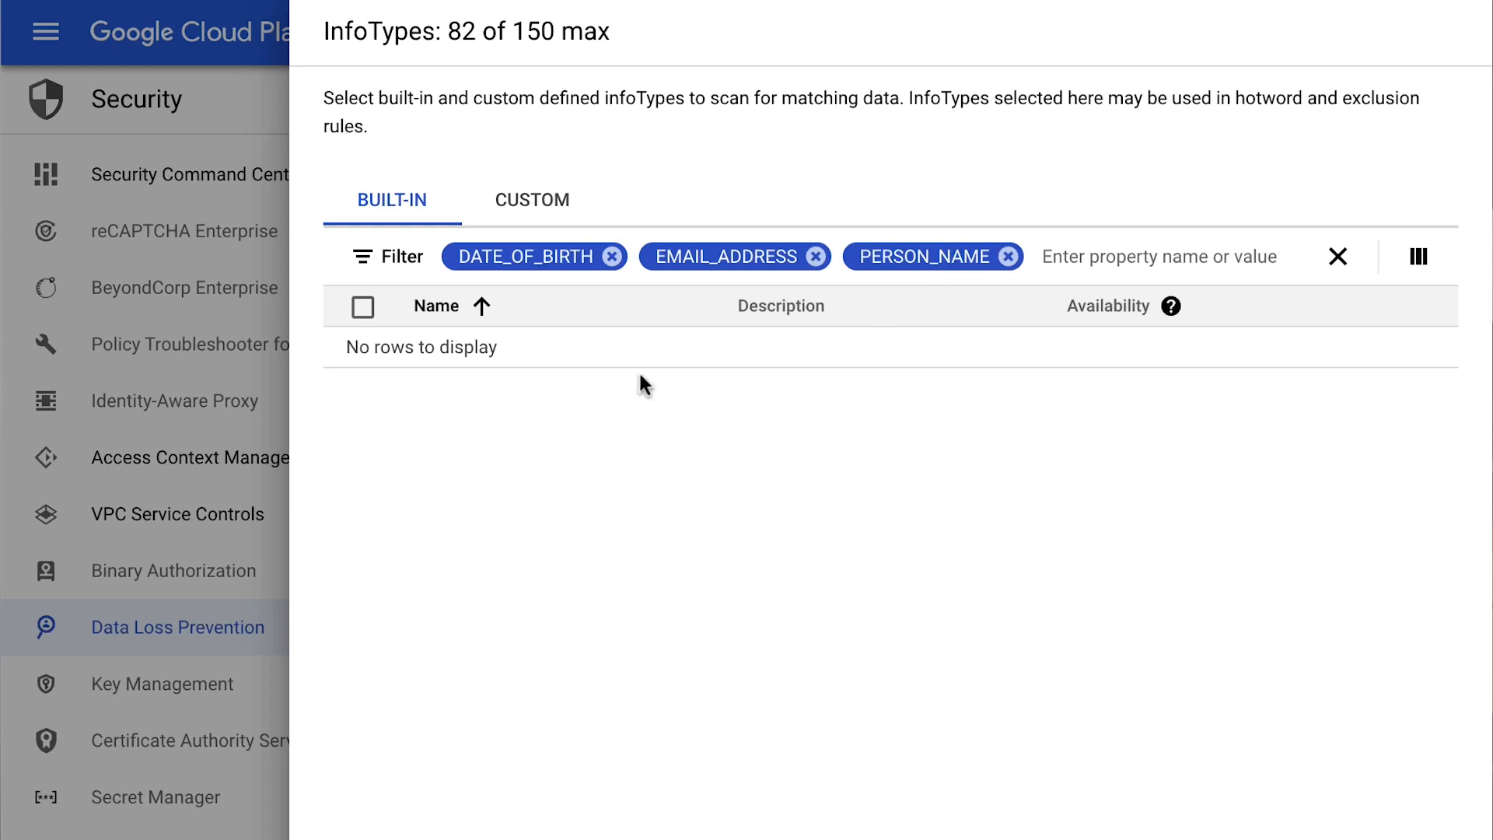
pyautogui.click(445, 835)
# Set the inspection template's confidence threshold likelihood to Possible and proceed to the scan outcome section
pyautogui.scroll(-5, 445, 745)
pyautogui.scroll(-2, 467, 743)
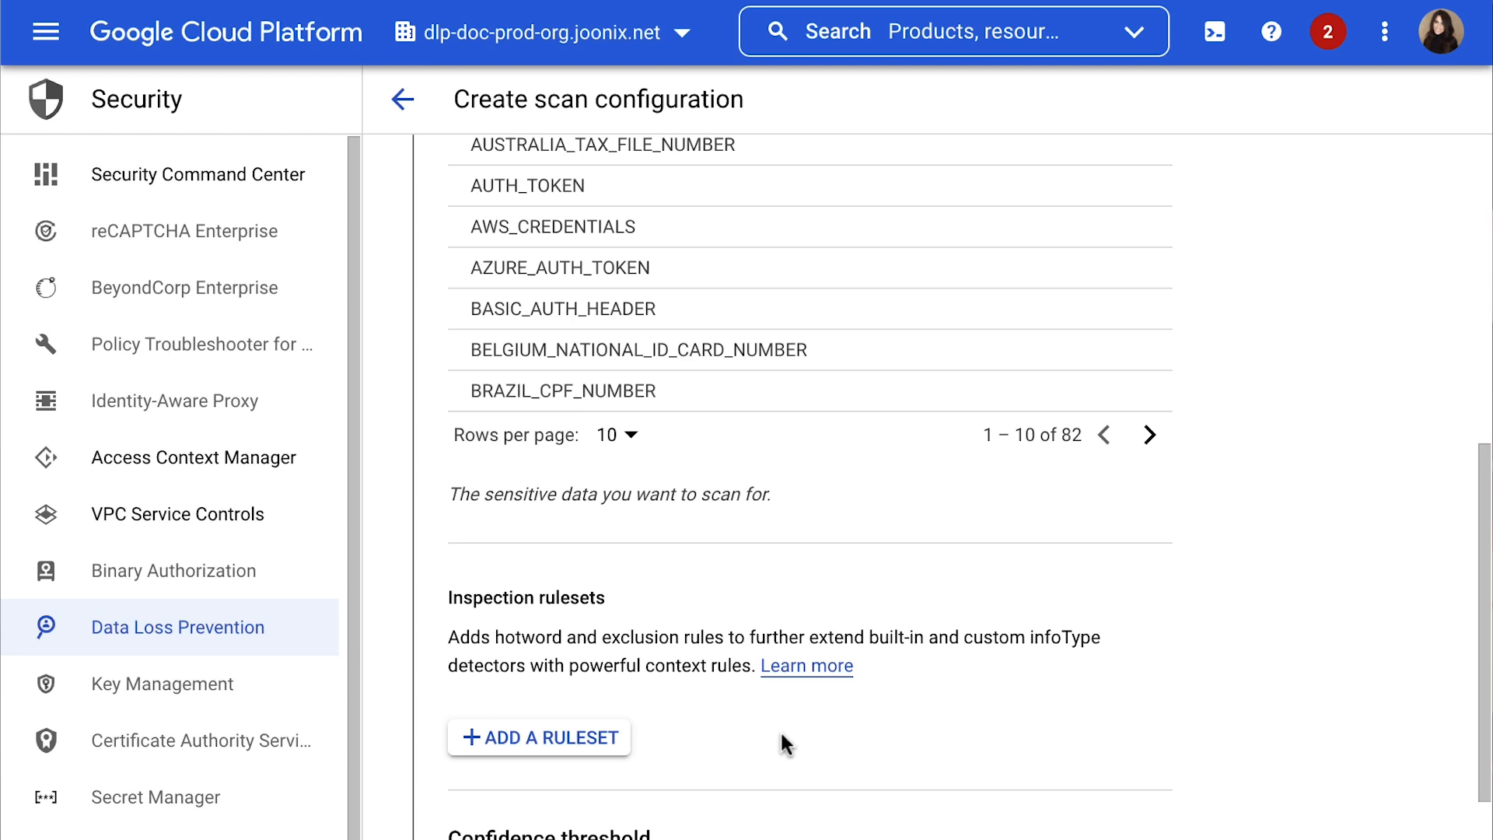
pyautogui.scroll(-6, 781, 622)
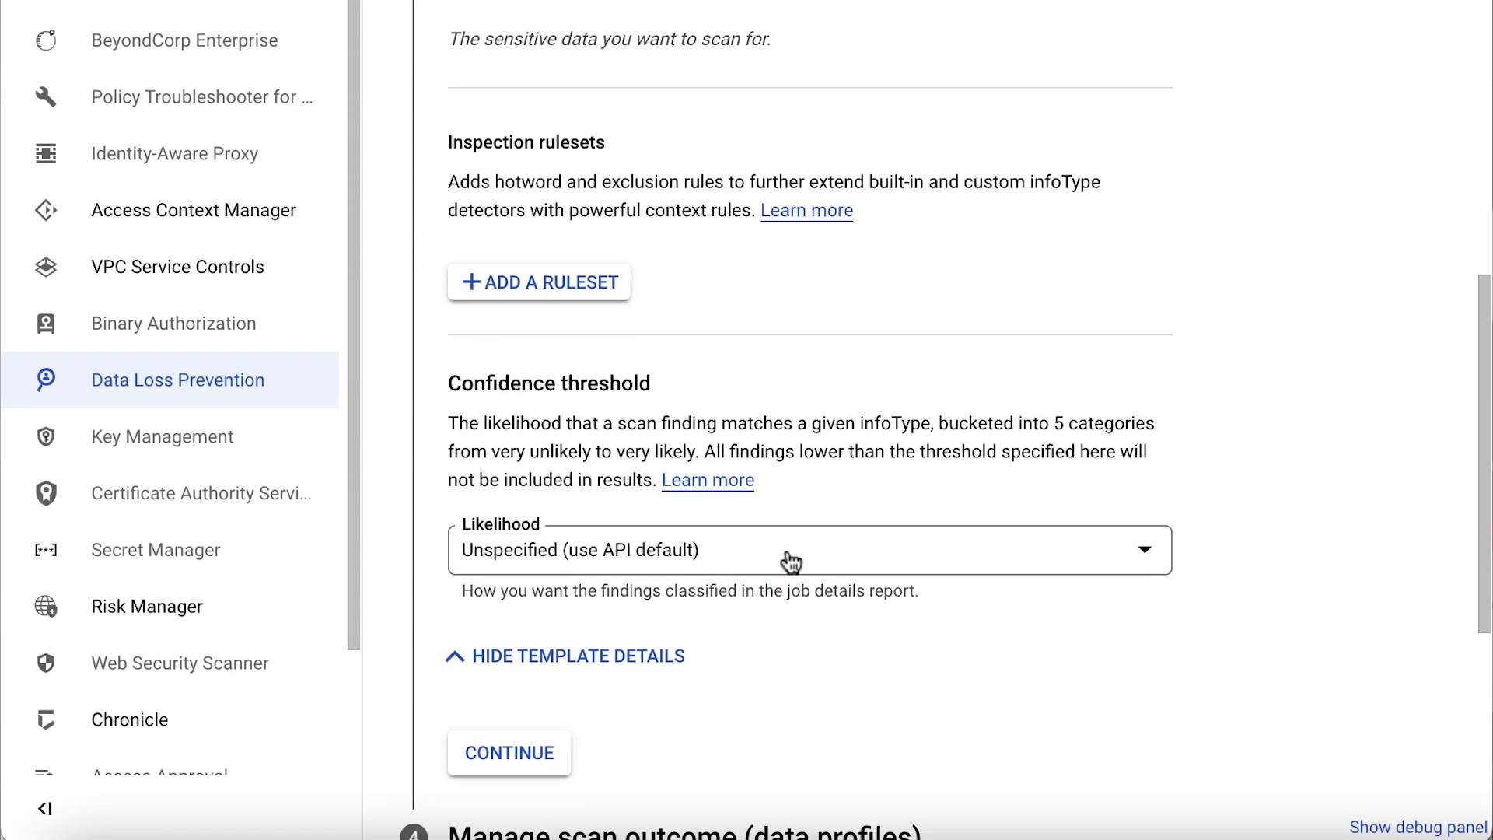
pyautogui.click(790, 560)
pyautogui.click(762, 456)
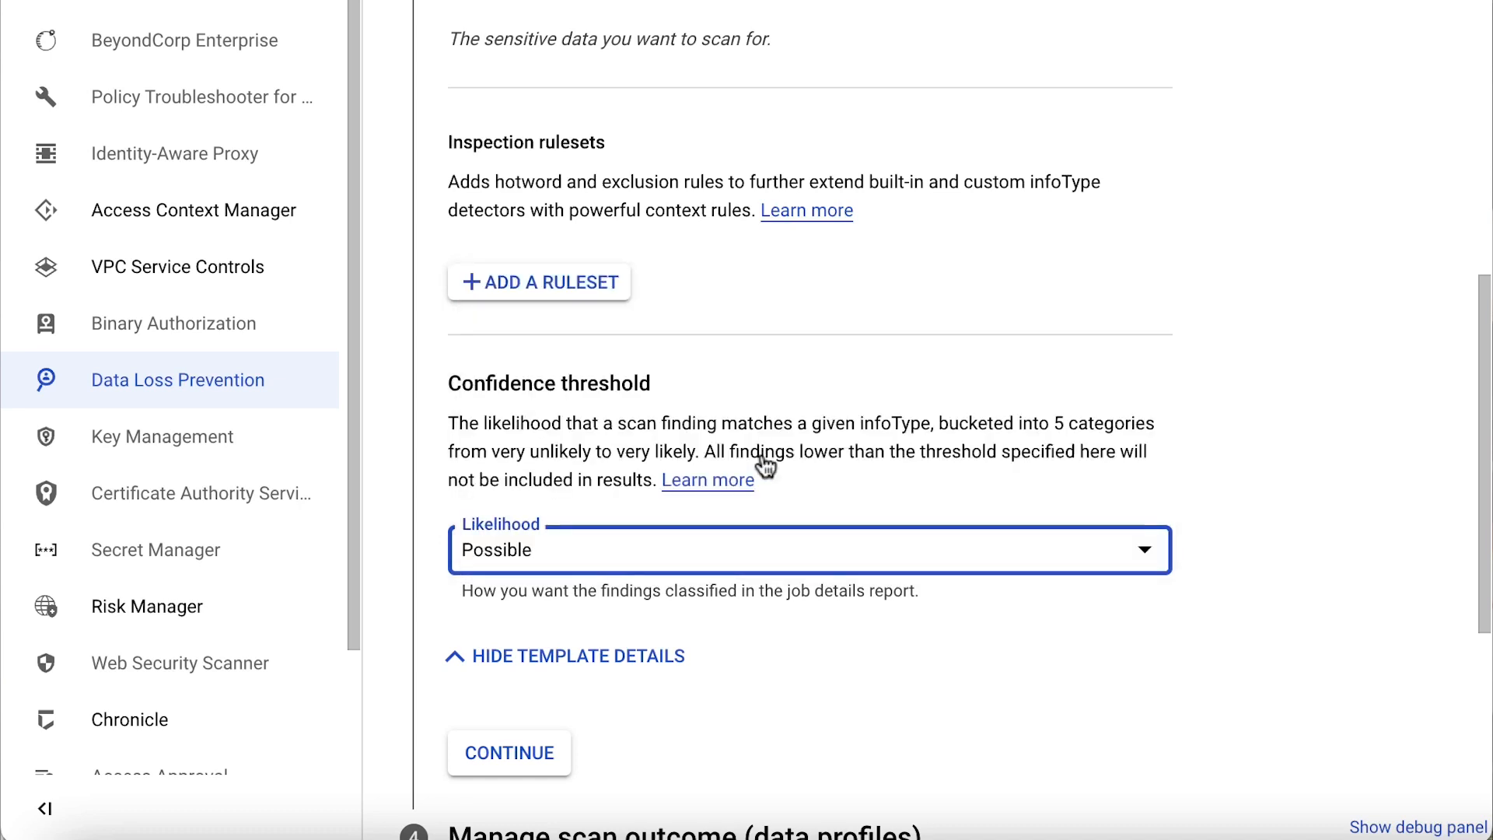
pyautogui.click(533, 751)
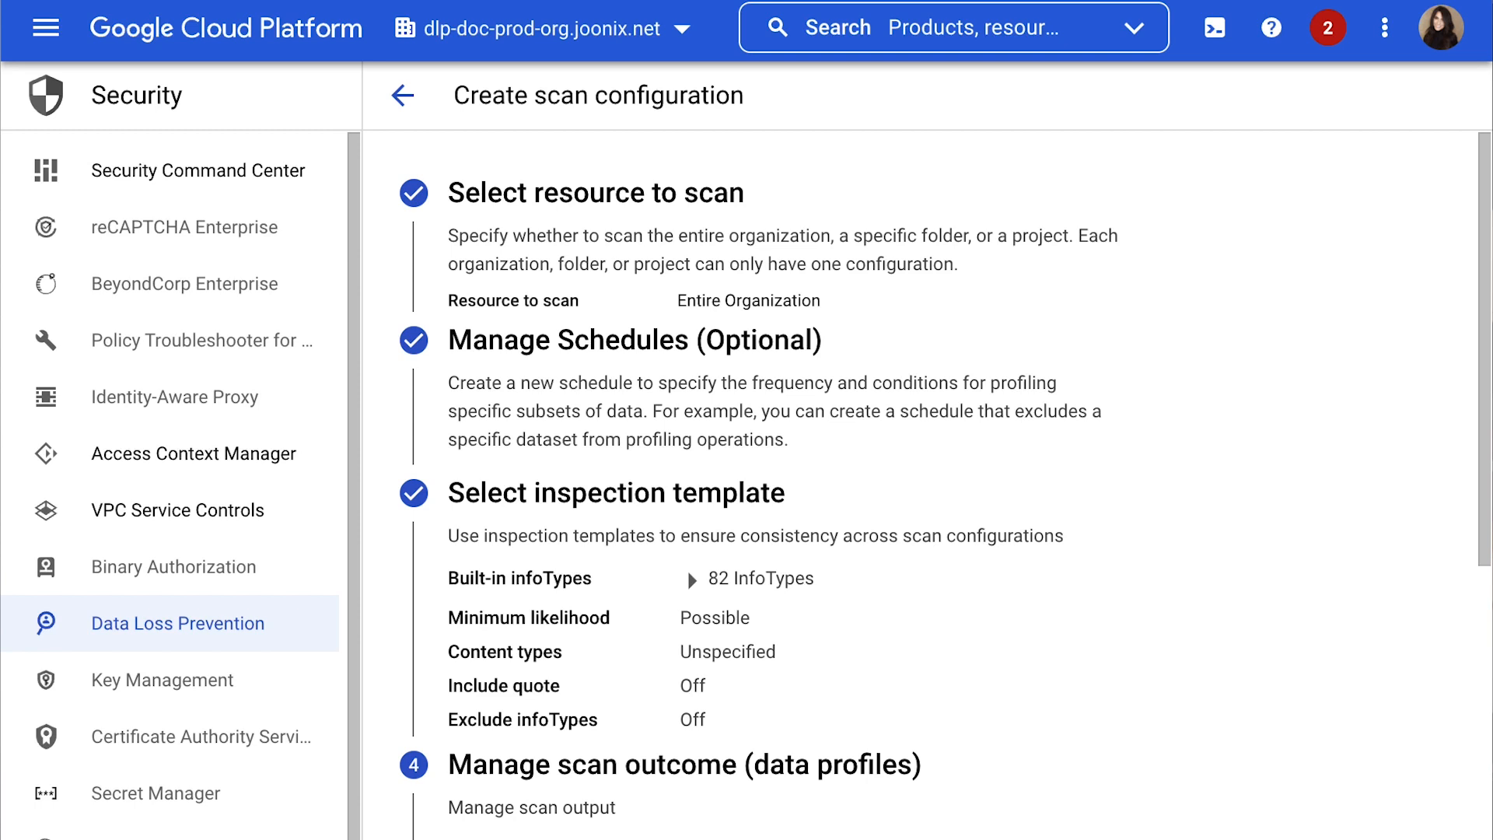
# Review the scan outcome actions, leave BigQuery copies and Pub/Sub publishing off, and proceed to service agent and billing
pyautogui.scroll(-8, 1164, 786)
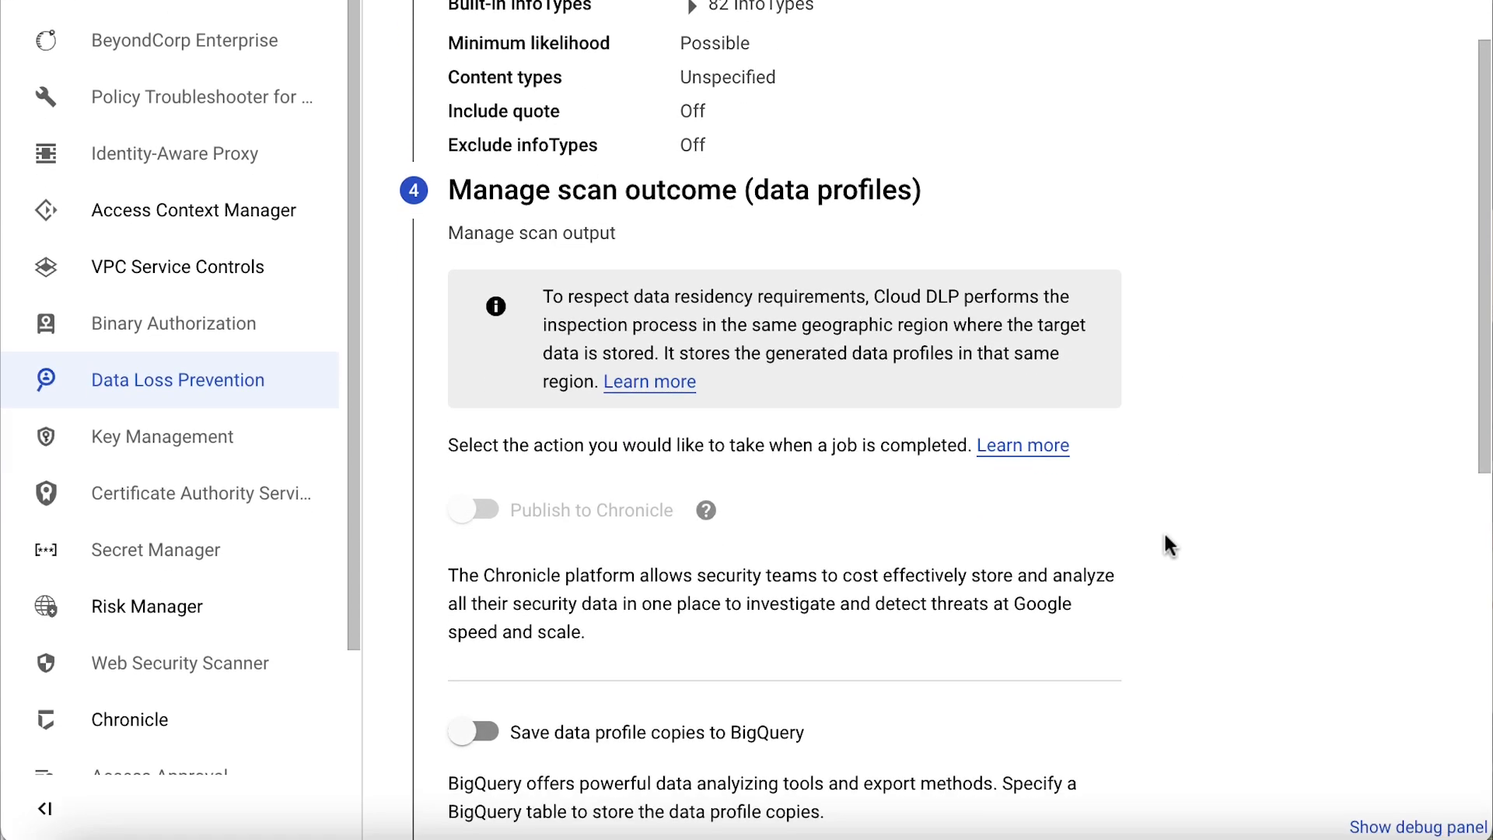
pyautogui.scroll(-1, 1165, 537)
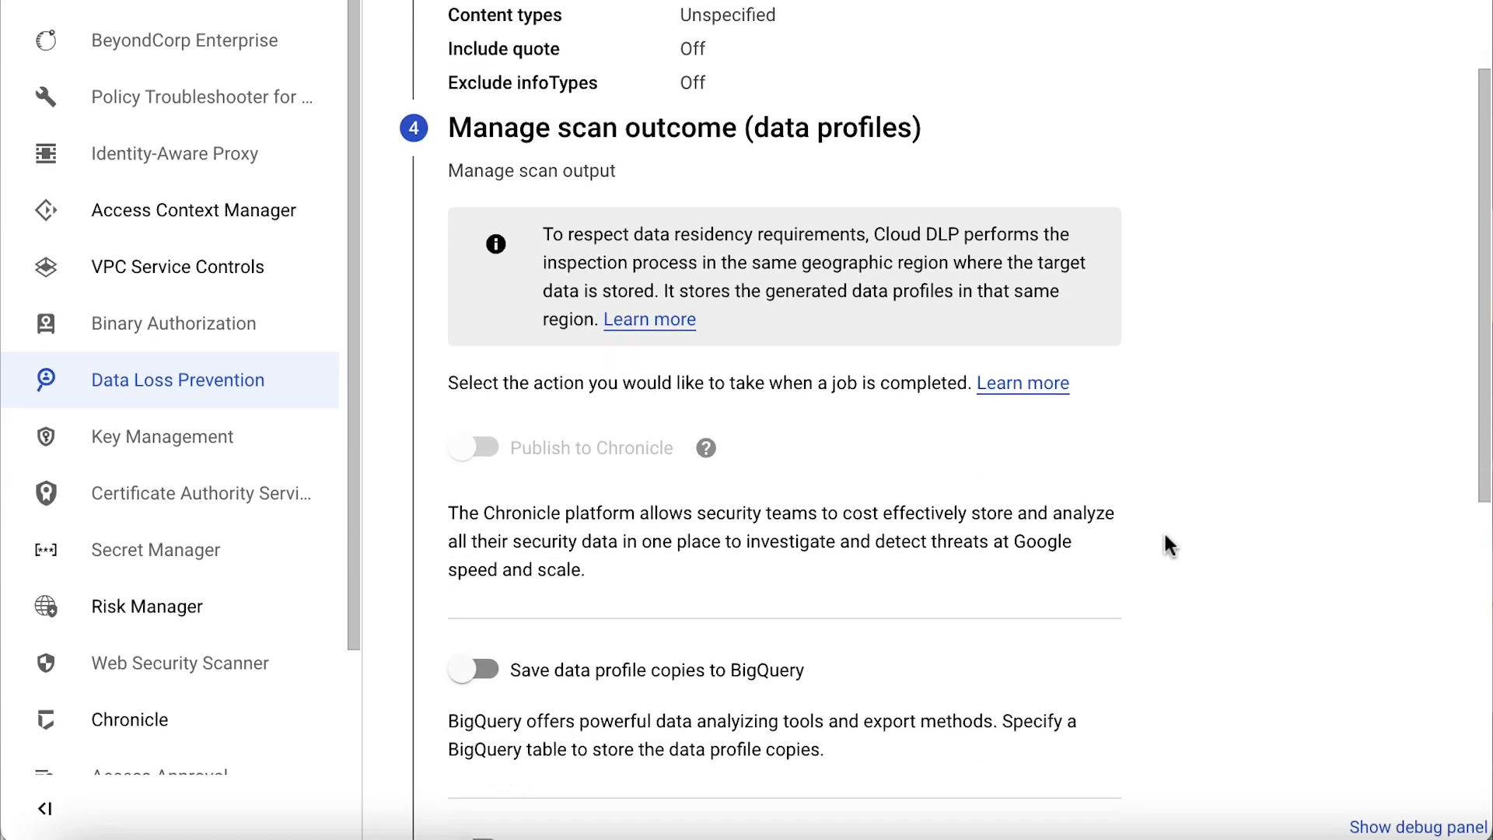
pyautogui.scroll(-3, 1165, 536)
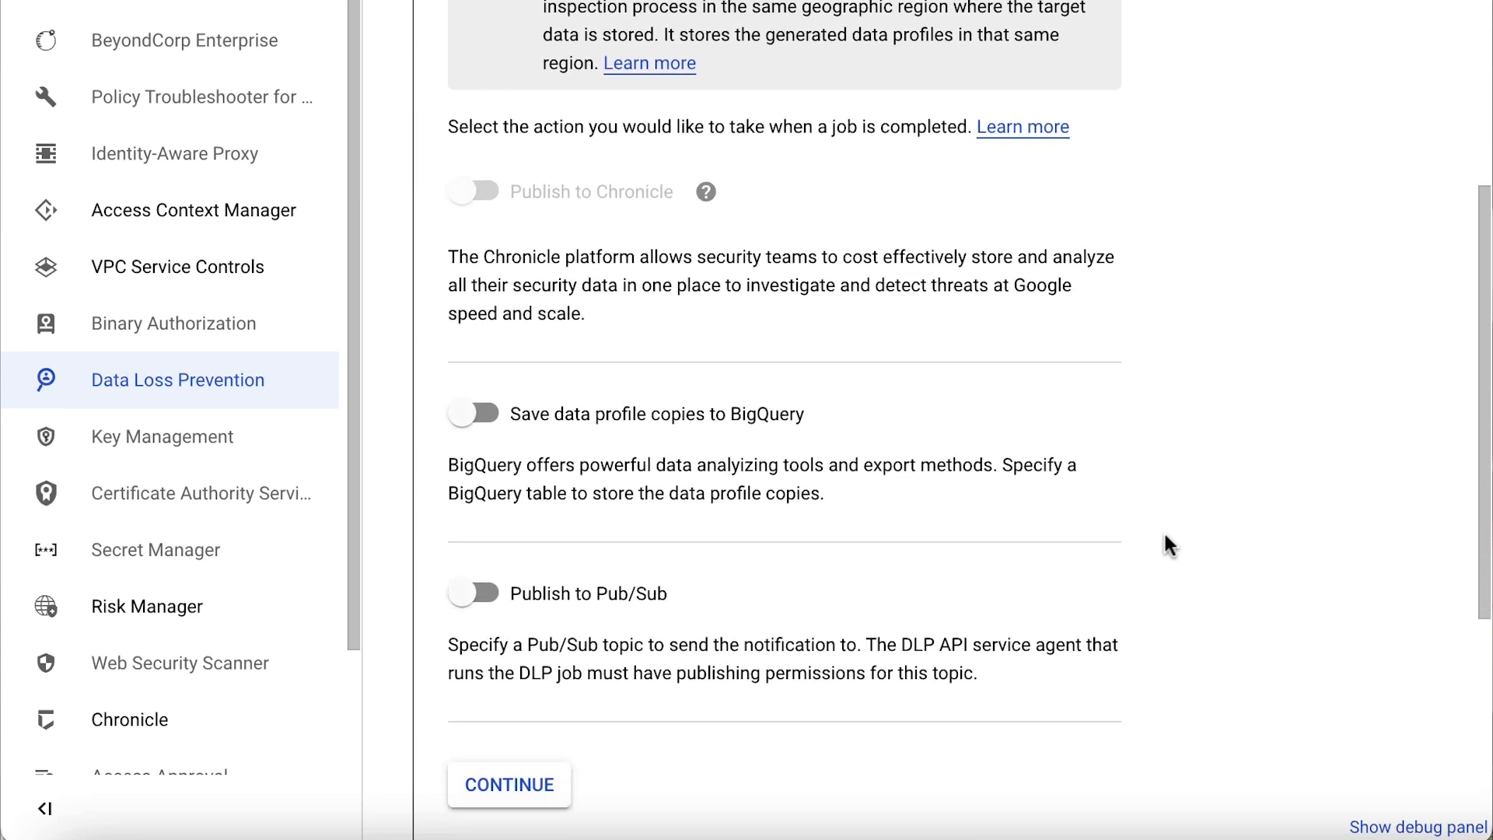
pyautogui.scroll(-1, 1165, 537)
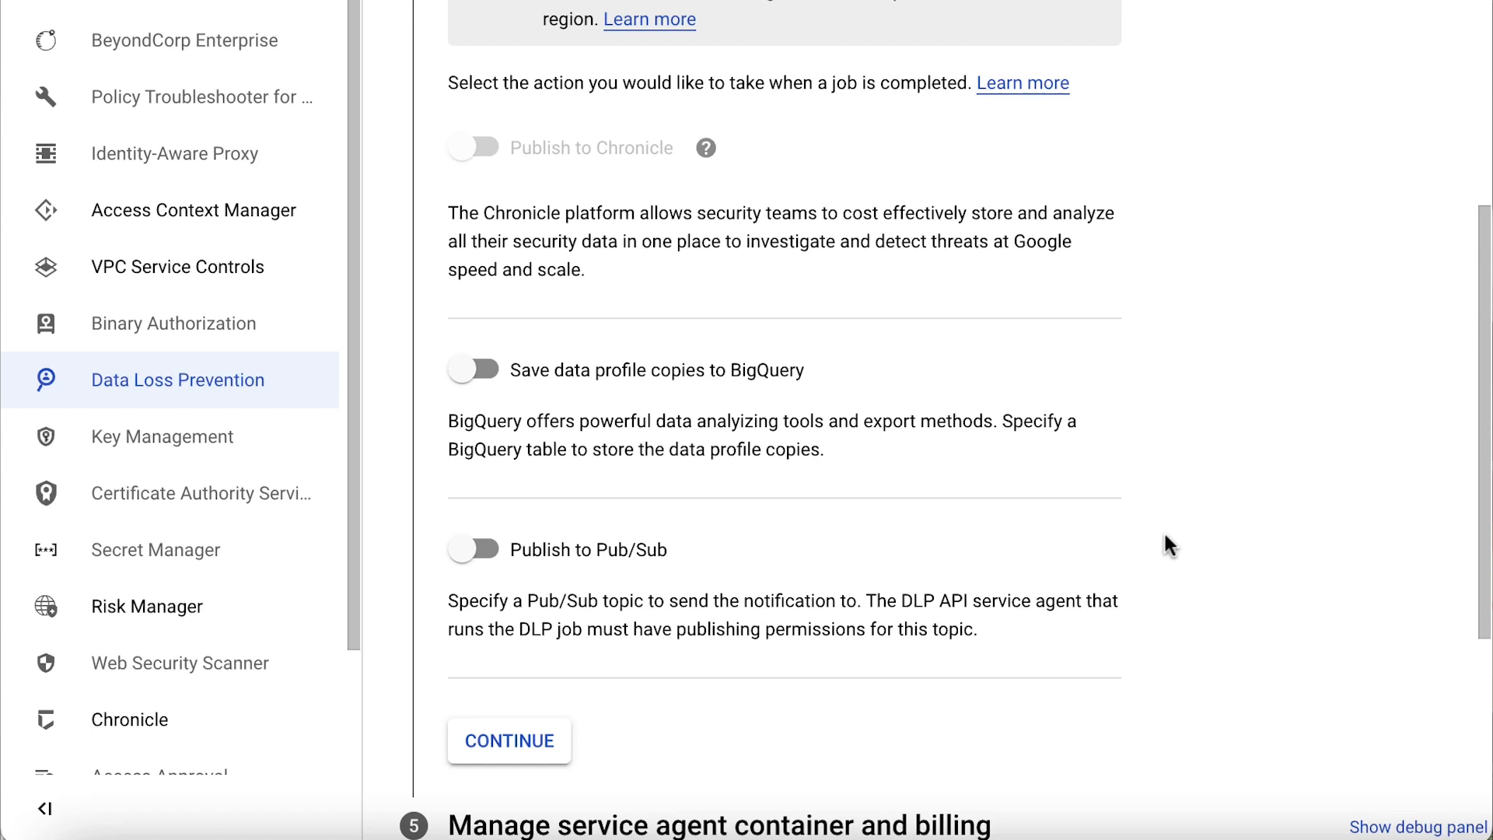
pyautogui.scroll(-4, 1163, 530)
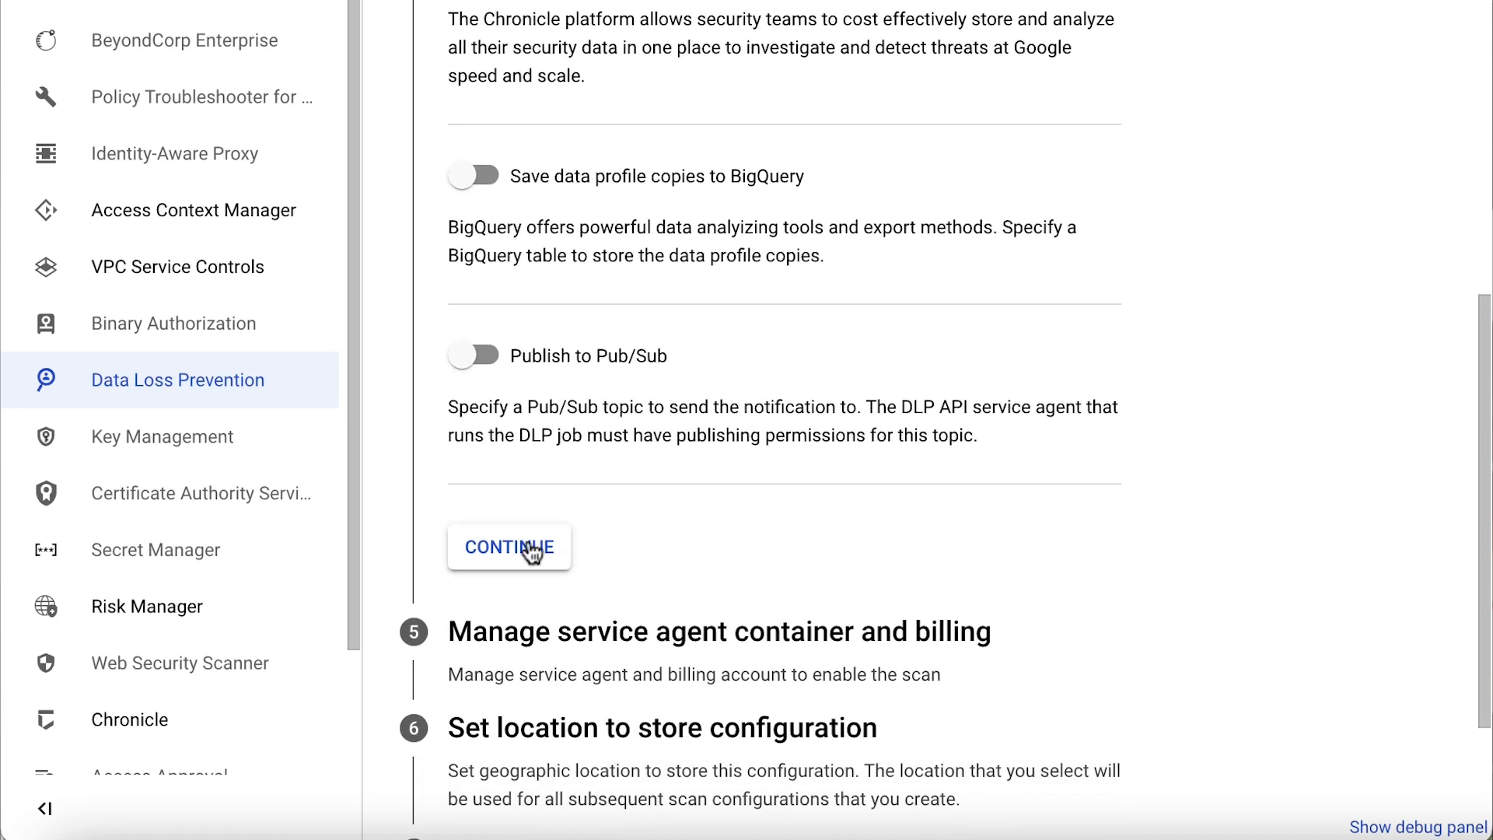
pyautogui.click(532, 551)
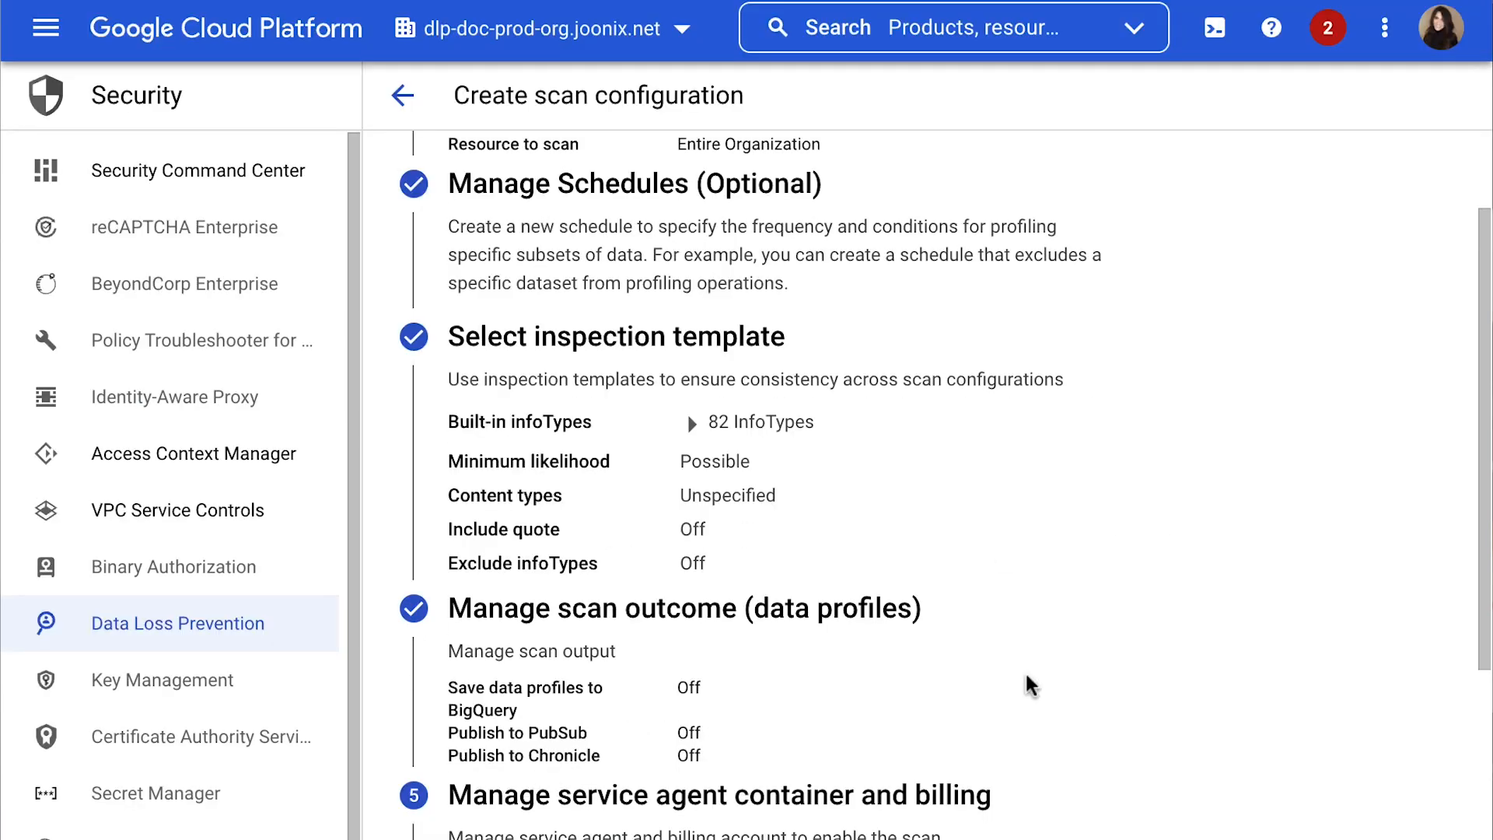
# Keep a new project as the service agent container, choose the awesome-demo billing account, and proceed to the location section
pyautogui.scroll(-6, 1263, 735)
pyautogui.scroll(-1, 1263, 735)
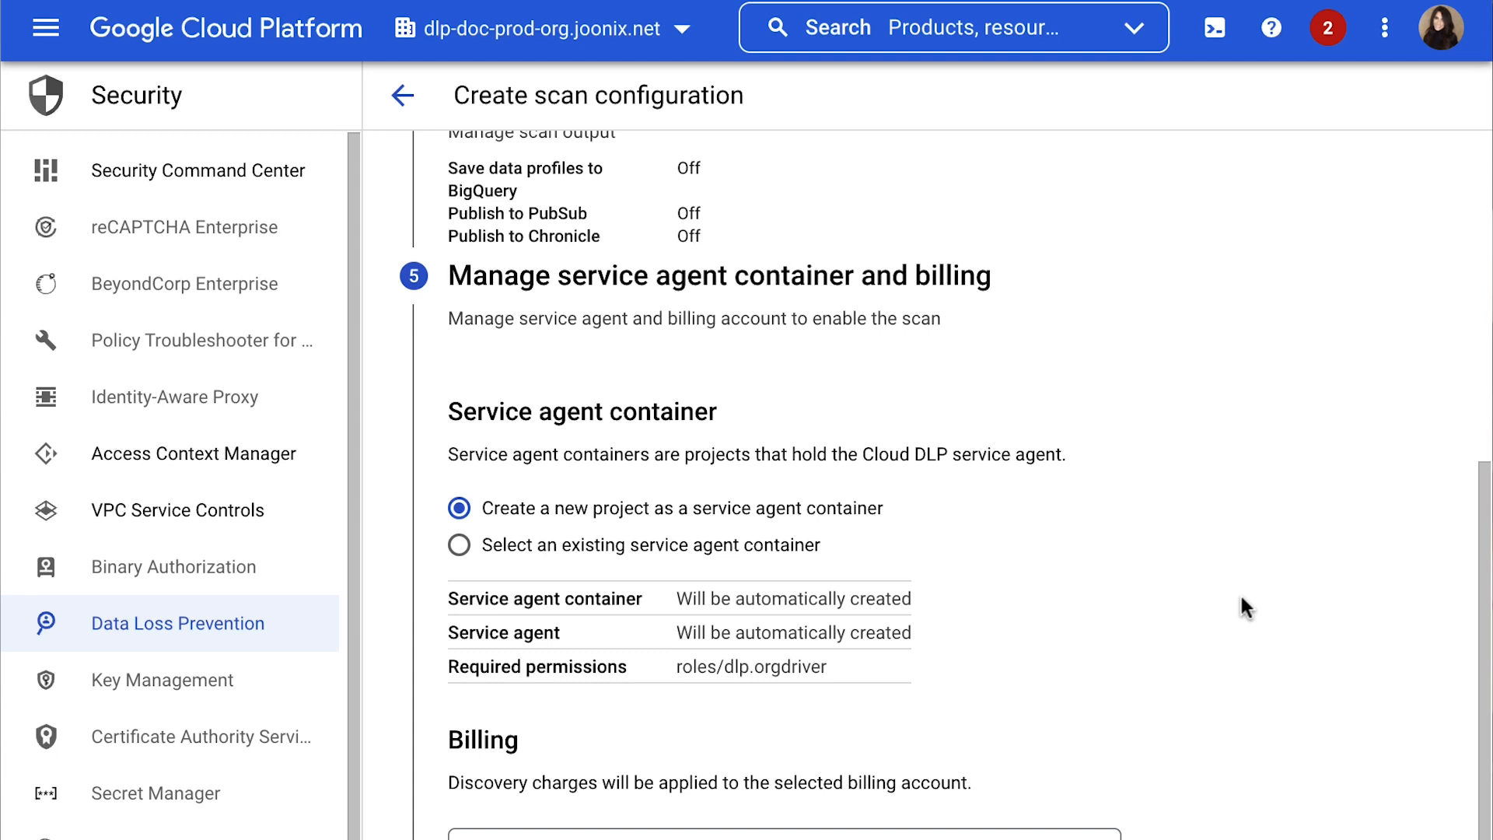
pyautogui.scroll(-1, 1239, 593)
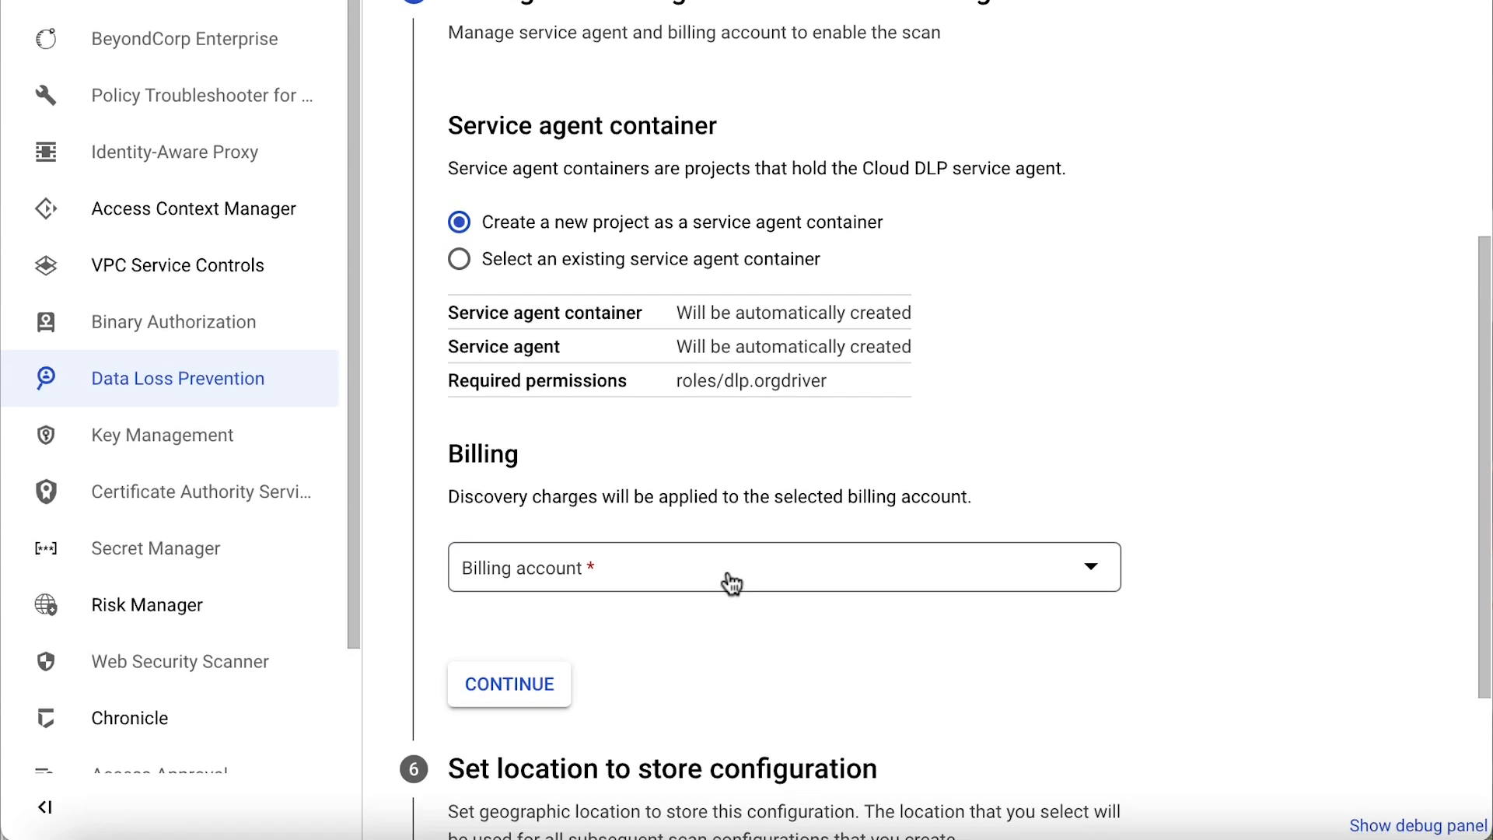
pyautogui.click(731, 584)
pyautogui.click(693, 708)
pyautogui.scroll(-3, 768, 619)
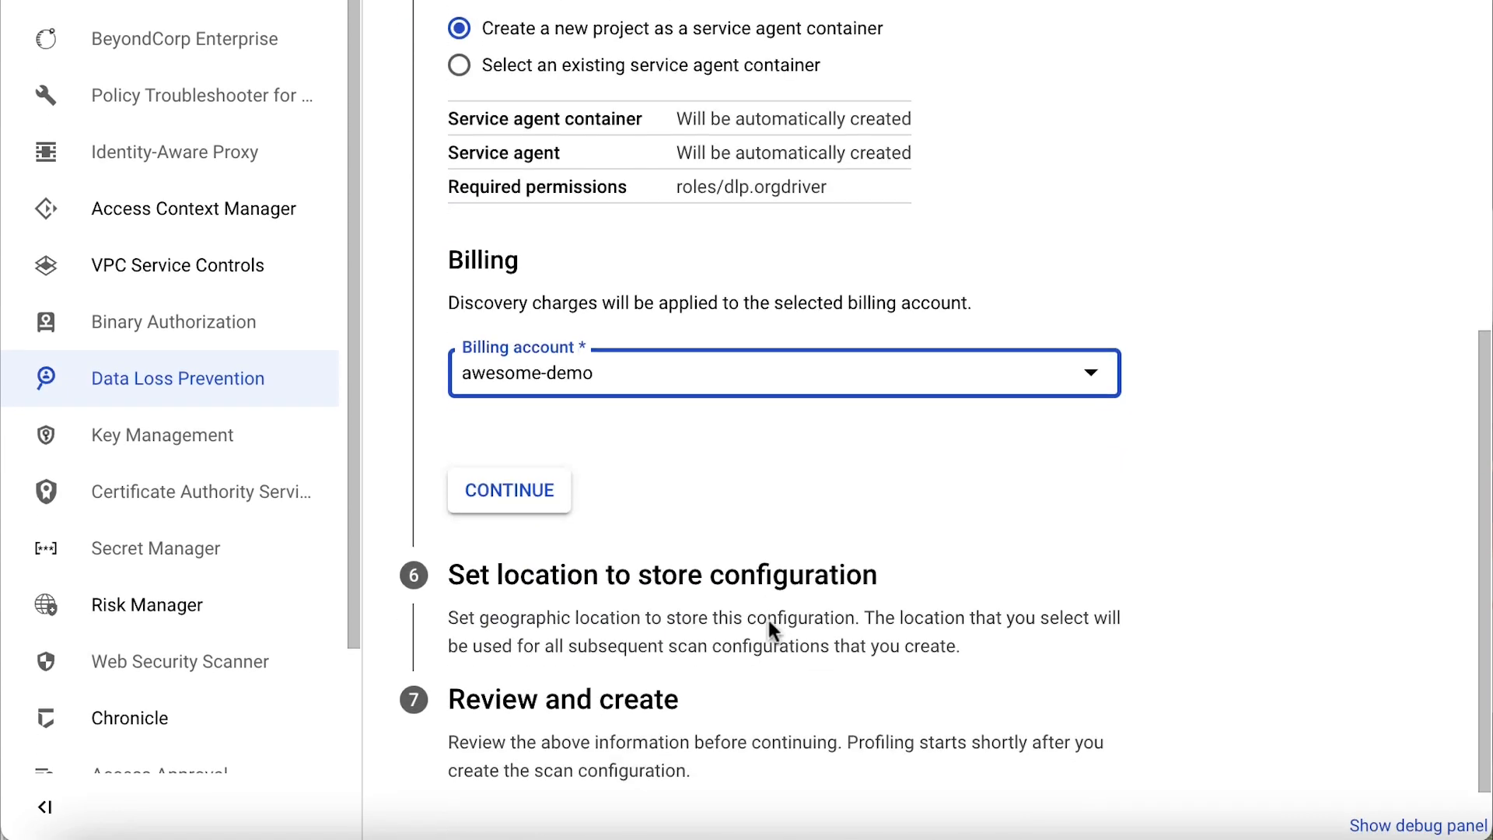
pyautogui.scroll(-2, 768, 619)
pyautogui.click(530, 408)
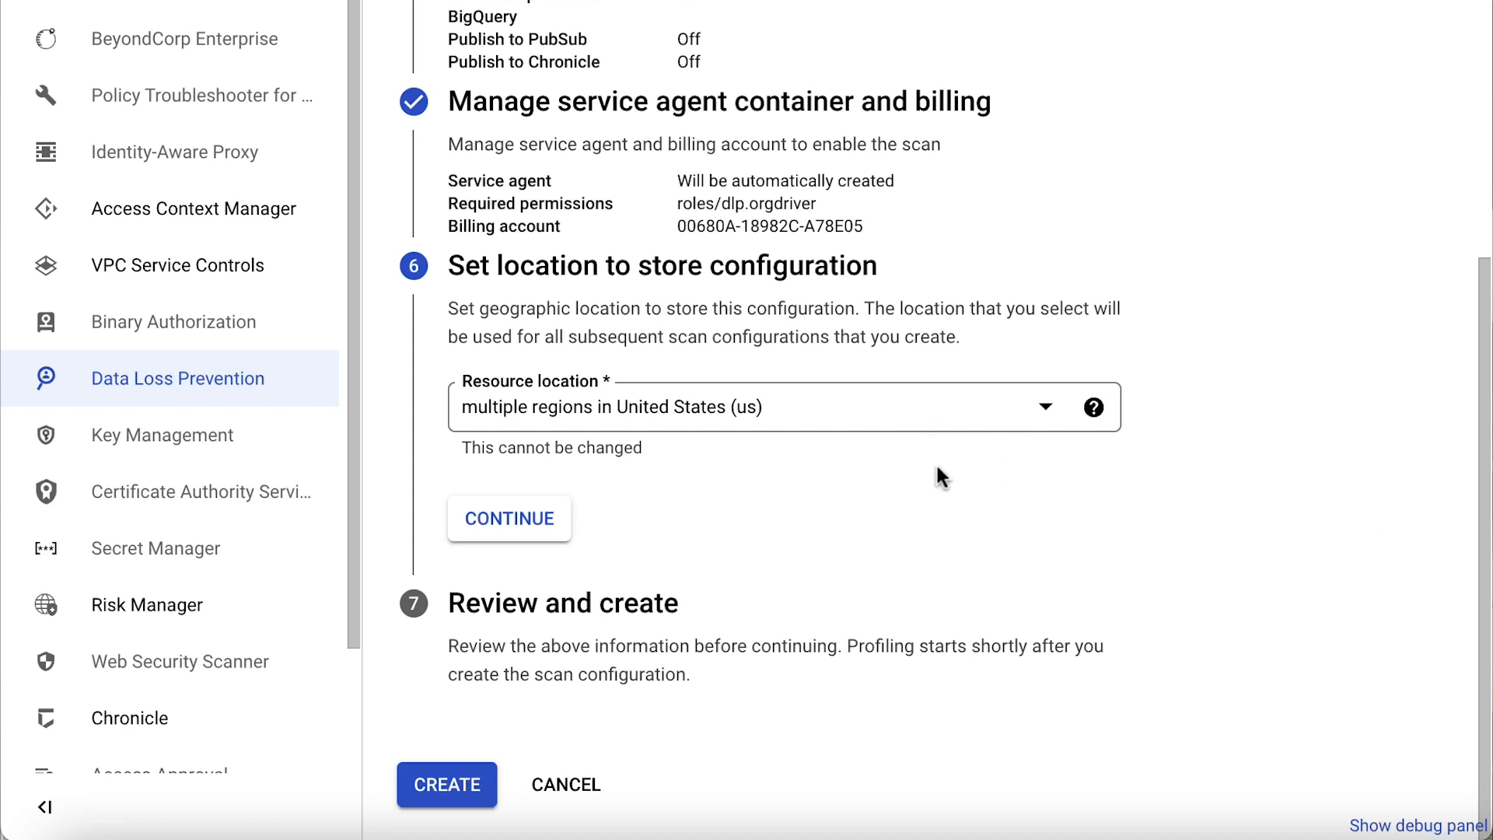
# Accept multiple regions in United States (us) as the configuration's storage location and create the scan configuration
pyautogui.click(566, 515)
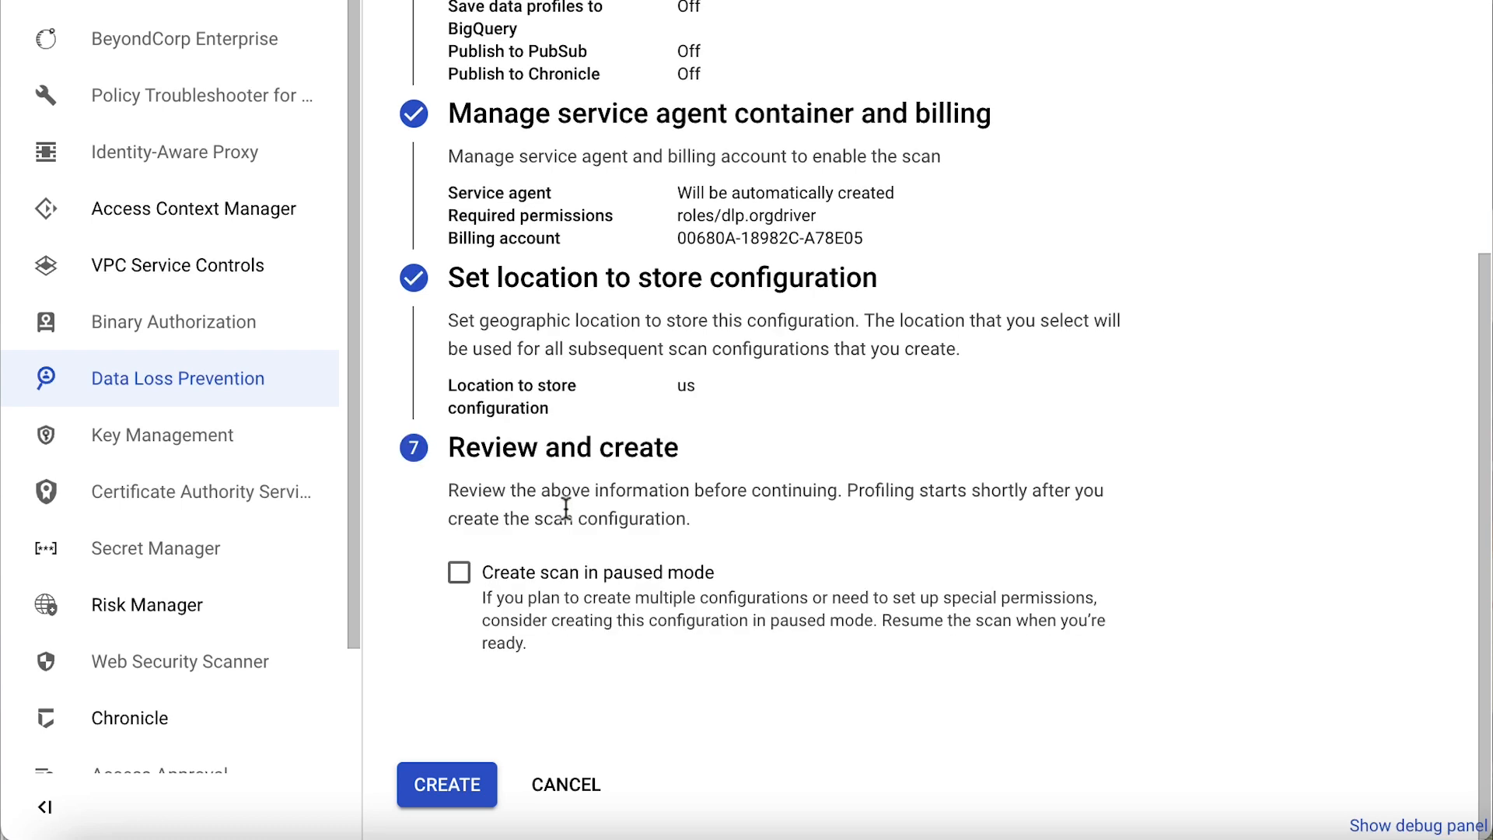
pyautogui.click(432, 801)
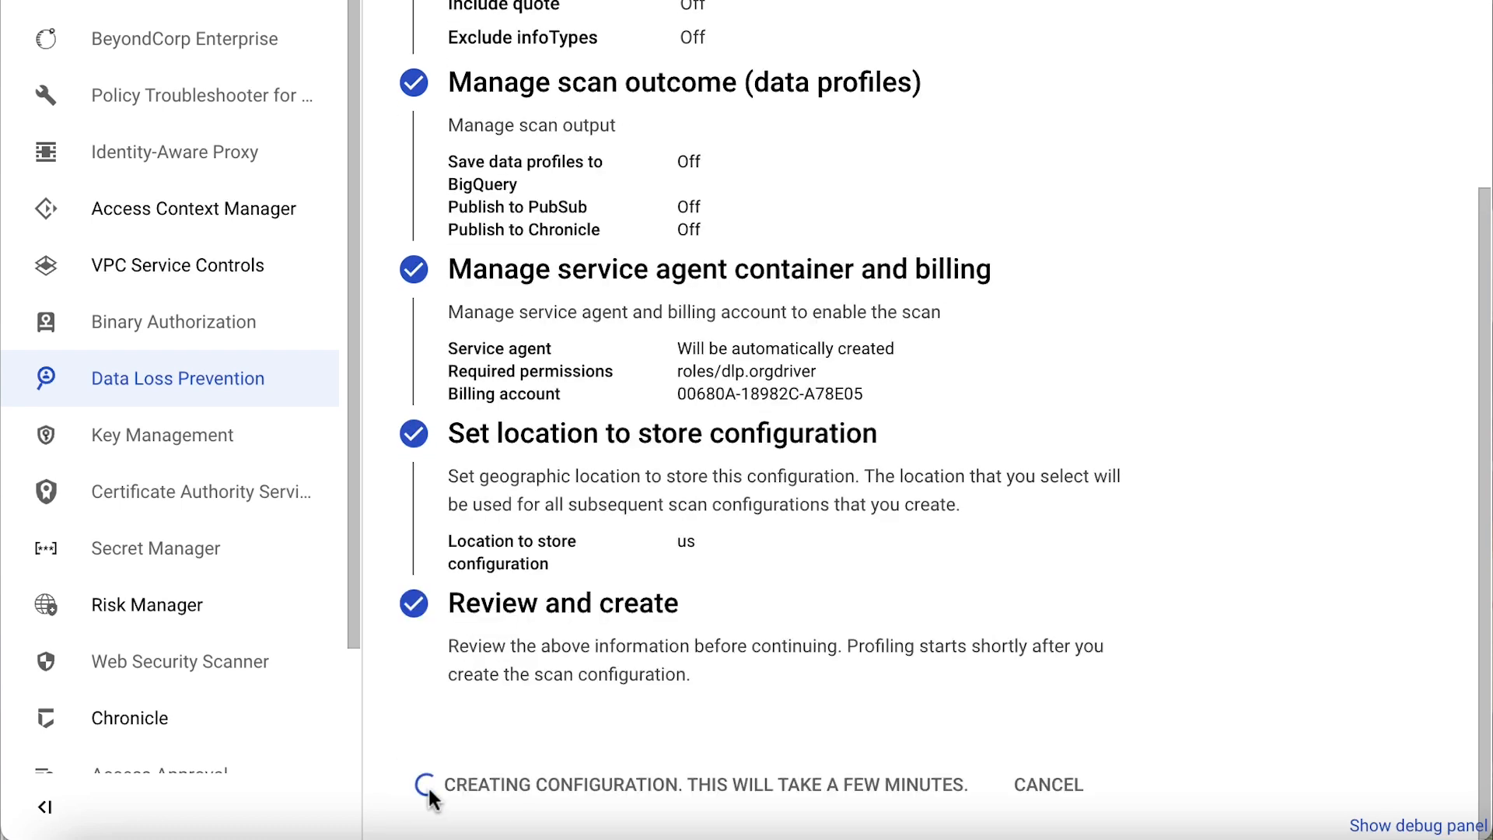